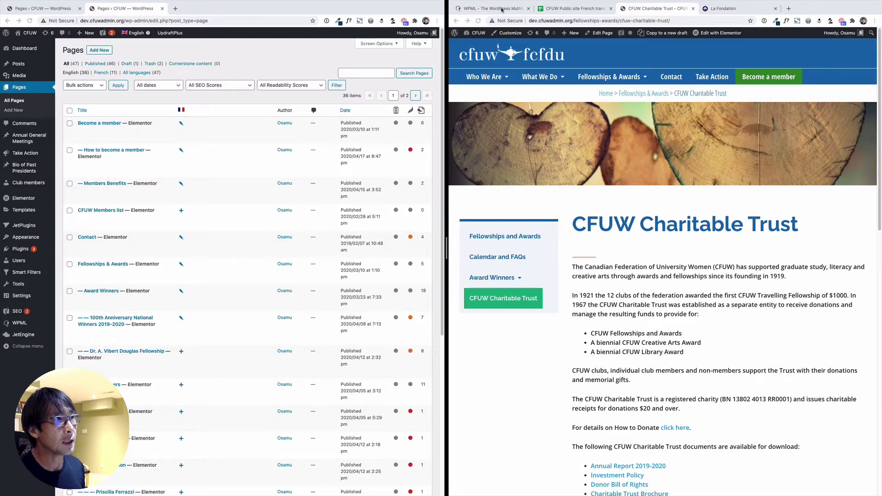
Review the WPML site, the English CFUW Charitable Trust page and the existing French page La Fondation de la FCFDU.
{"action": "left_click", "coordinate": [502, 11]}
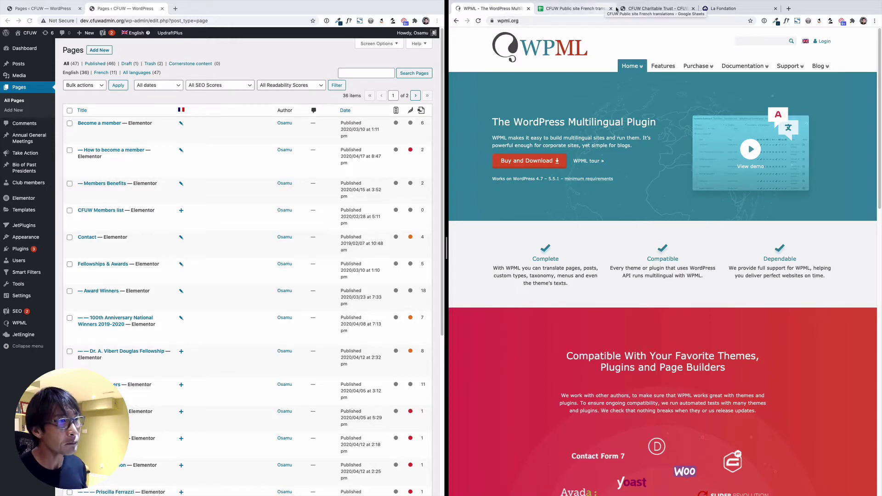
{"action": "left_click", "coordinate": [649, 9]}
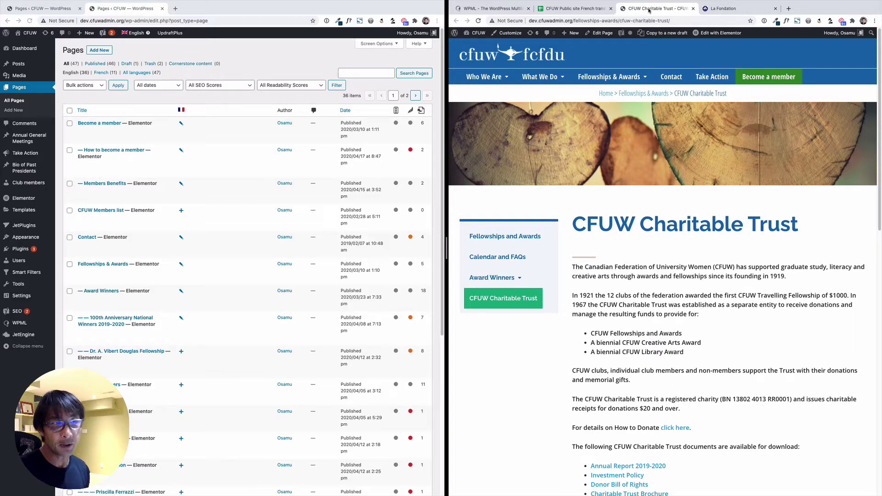
{"action": "scroll", "coordinate": [659, 254], "scroll_direction": "down", "scroll_amount": 4}
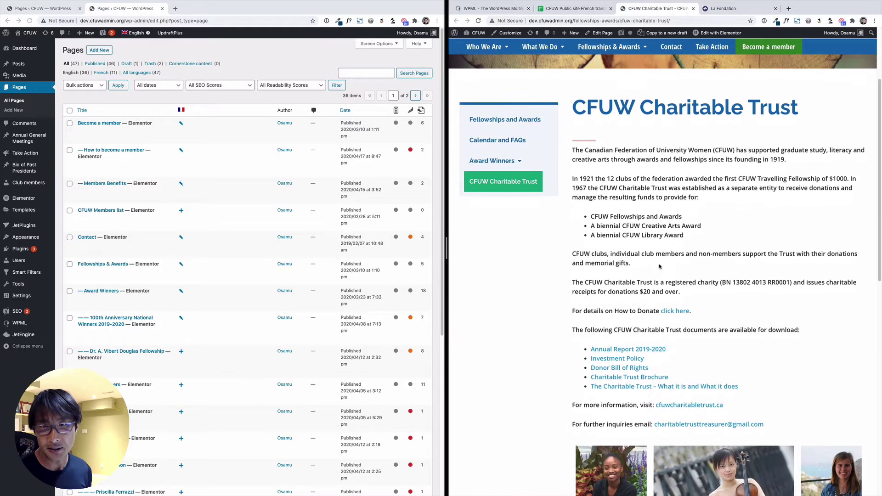
{"action": "scroll", "coordinate": [659, 267], "scroll_direction": "up", "scroll_amount": 4}
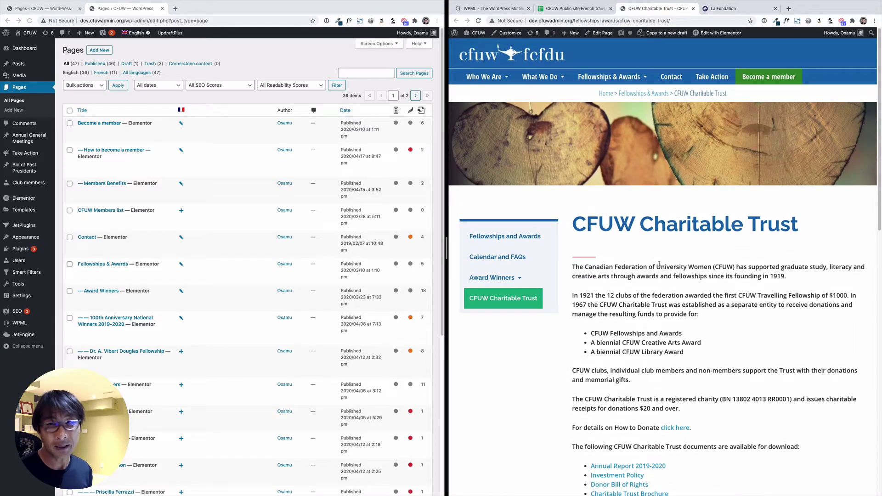
{"action": "left_click", "coordinate": [726, 8]}
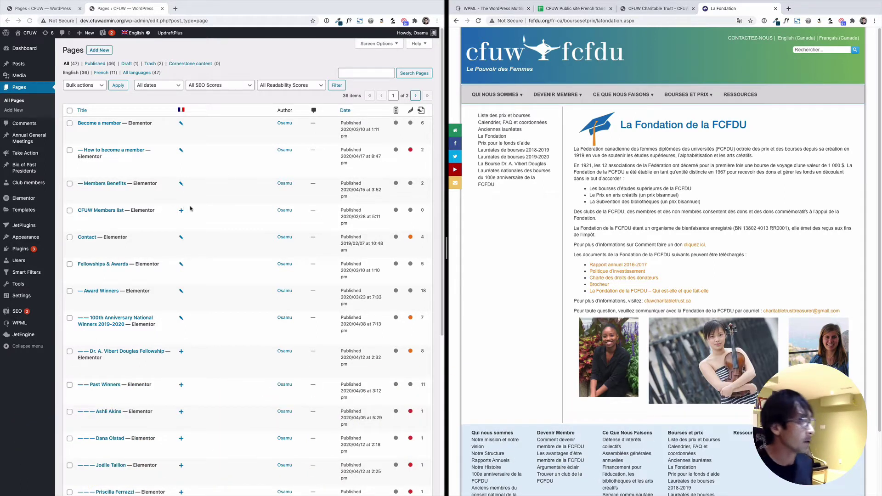
Start a French translation of the CFUW Charitable Trust page from the WordPress page list.
{"action": "scroll", "coordinate": [190, 209], "scroll_direction": "down", "scroll_amount": 5}
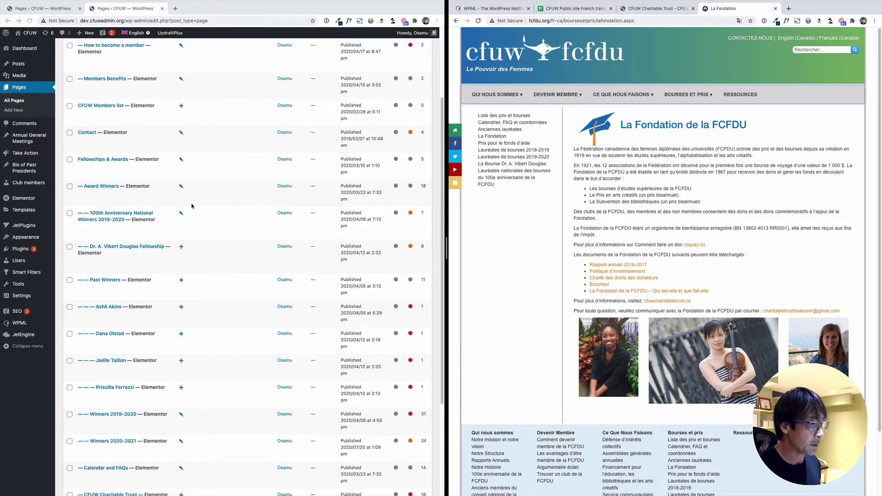
{"action": "scroll", "coordinate": [193, 209], "scroll_direction": "down", "scroll_amount": 6}
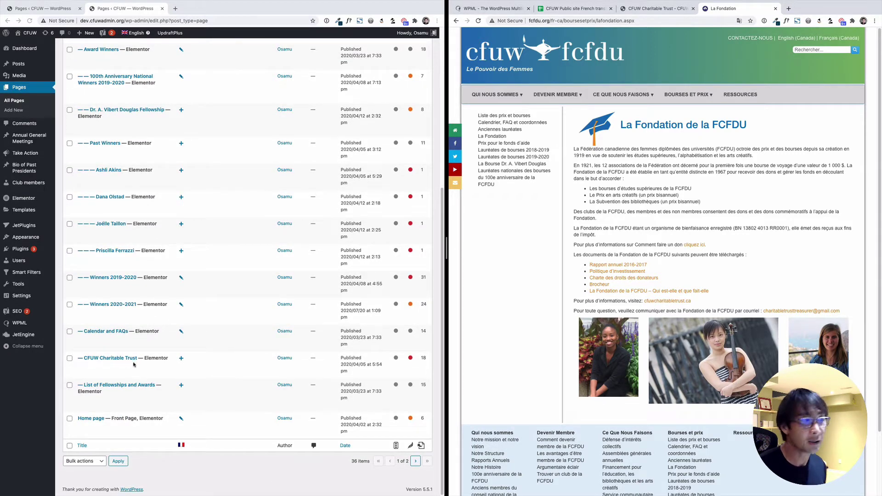
{"action": "left_click", "coordinate": [643, 9]}
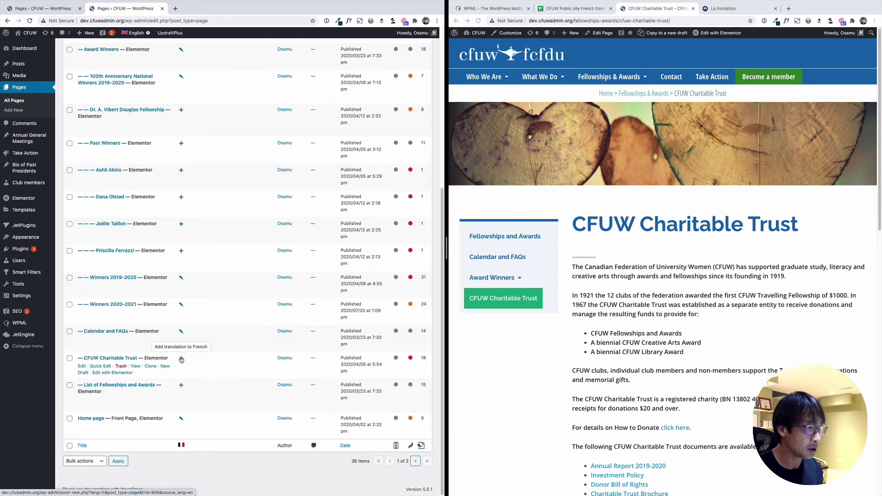
{"action": "left_click", "coordinate": [181, 360]}
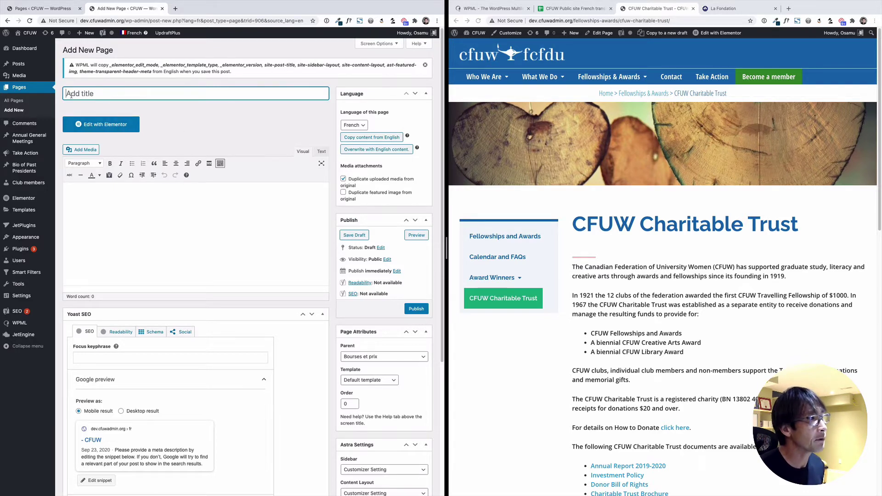
Title the new French page "La Fondation de la FCFDU", copying the heading from the existing French page.
{"action": "left_click", "coordinate": [724, 8]}
{"action": "left_click_drag", "start_coordinate": [748, 125], "coordinate": [623, 125]}
{"action": "key", "text": "ctrl+c"}
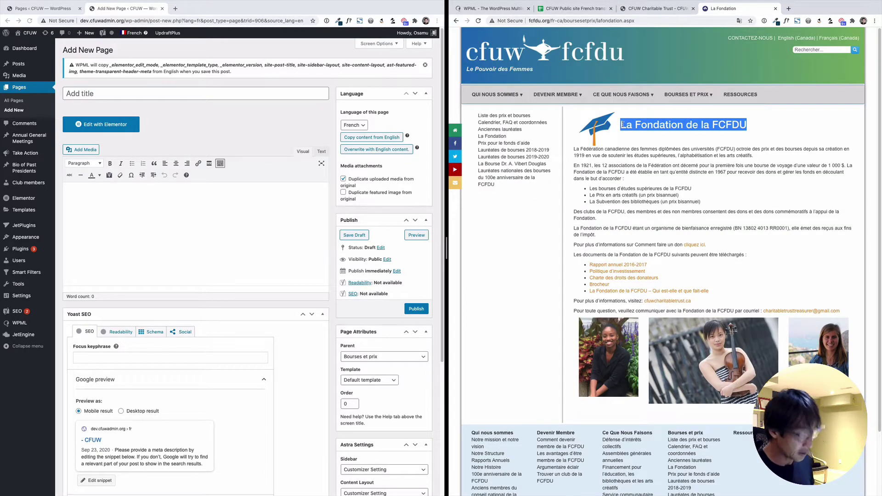
{"action": "left_click", "coordinate": [218, 95]}
{"action": "key", "text": "ctrl+v"}
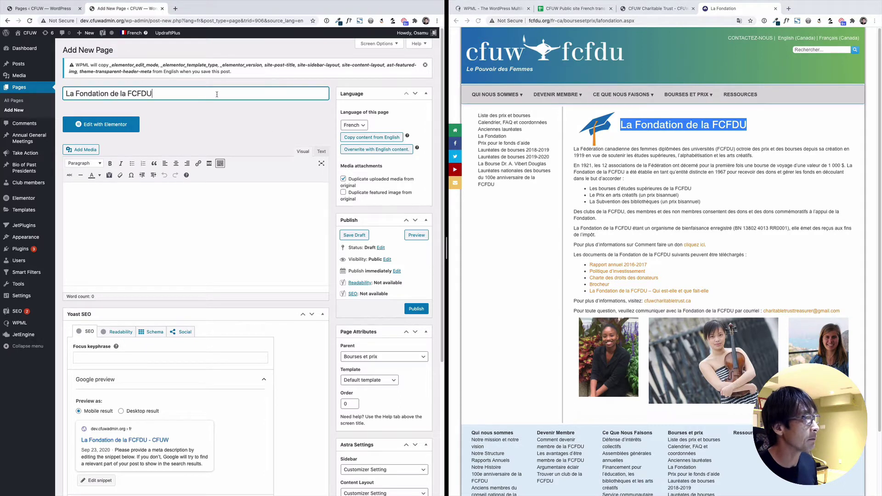
{"action": "left_click", "coordinate": [314, 125]}
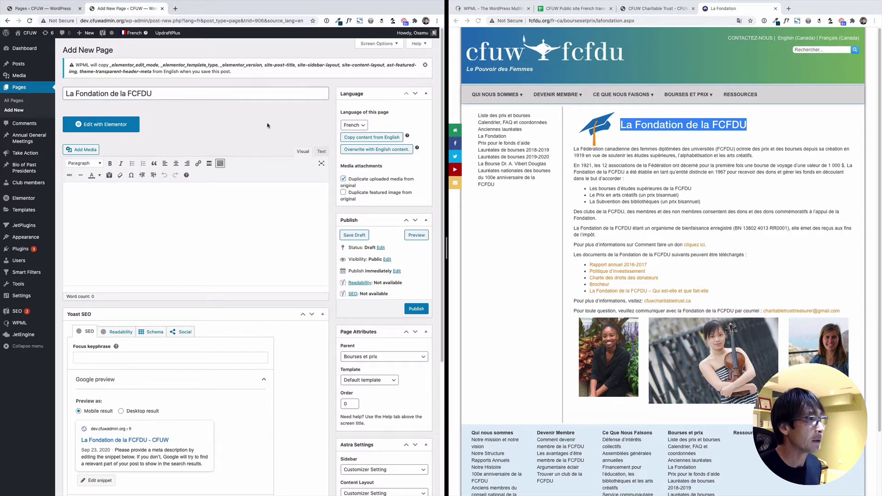
Open the French page in Elementor, widening its browser window and narrowing the widget panel for more page preview room.
{"action": "left_click", "coordinate": [99, 125]}
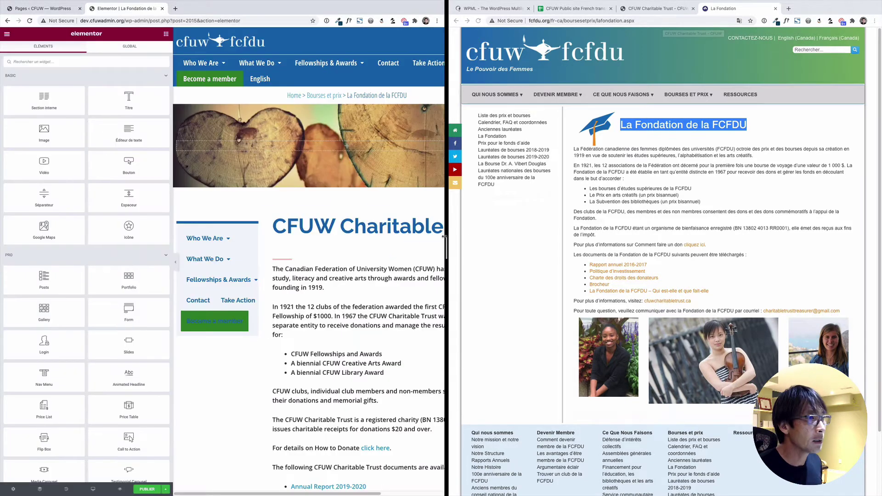
{"action": "left_click_drag", "start_coordinate": [446, 233], "coordinate": [515, 232]}
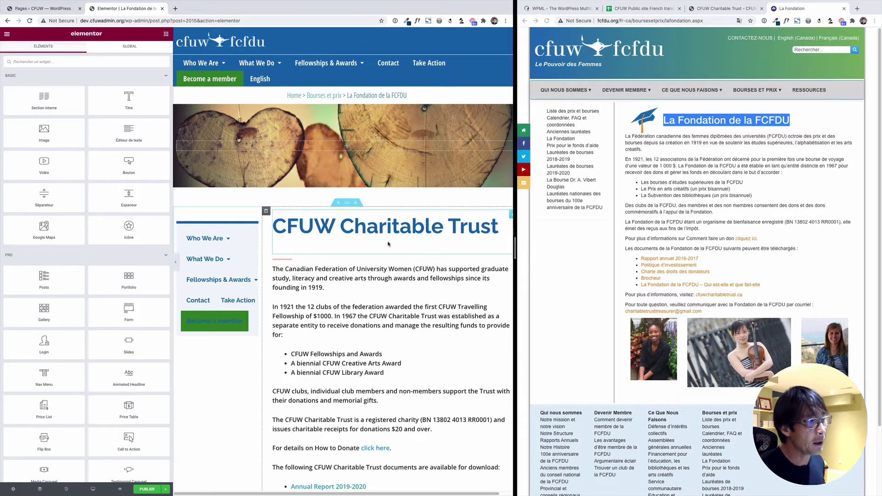
{"action": "left_click_drag", "start_coordinate": [162, 196], "coordinate": [148, 196]}
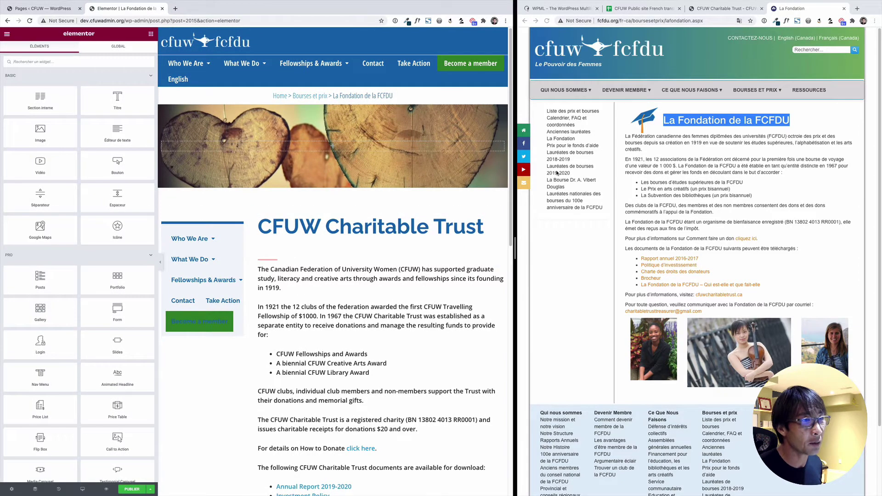
Replace the English body text under the CFUW Charitable Trust heading with the full French text copied from the existing La Fondation page.
{"action": "scroll", "coordinate": [413, 285], "scroll_direction": "down", "scroll_amount": 1}
{"action": "scroll", "coordinate": [686, 265], "scroll_direction": "down", "scroll_amount": 1}
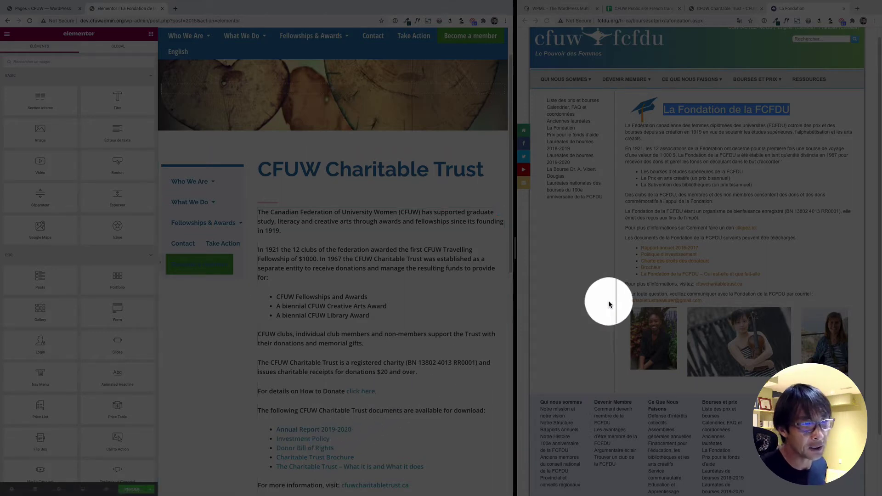
{"action": "scroll", "coordinate": [775, 238], "scroll_direction": "down", "scroll_amount": 1}
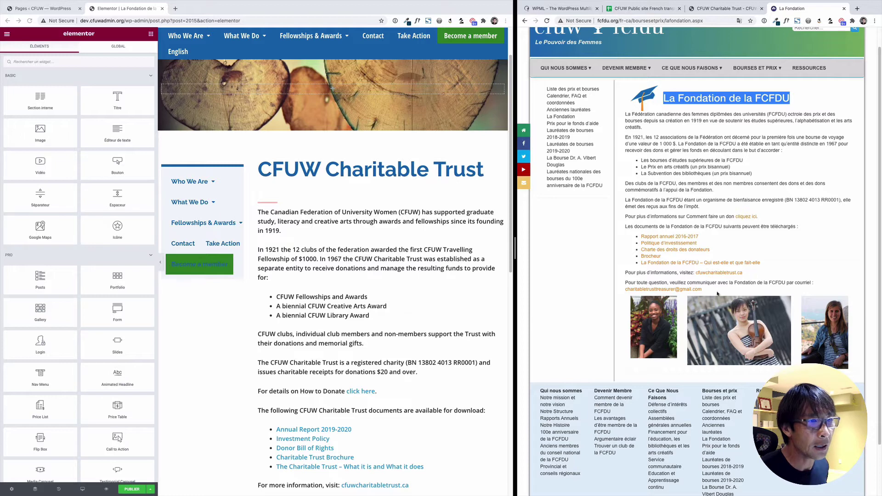
{"action": "left_click_drag", "start_coordinate": [718, 293], "coordinate": [618, 117]}
{"action": "key", "text": "ctrl+c"}
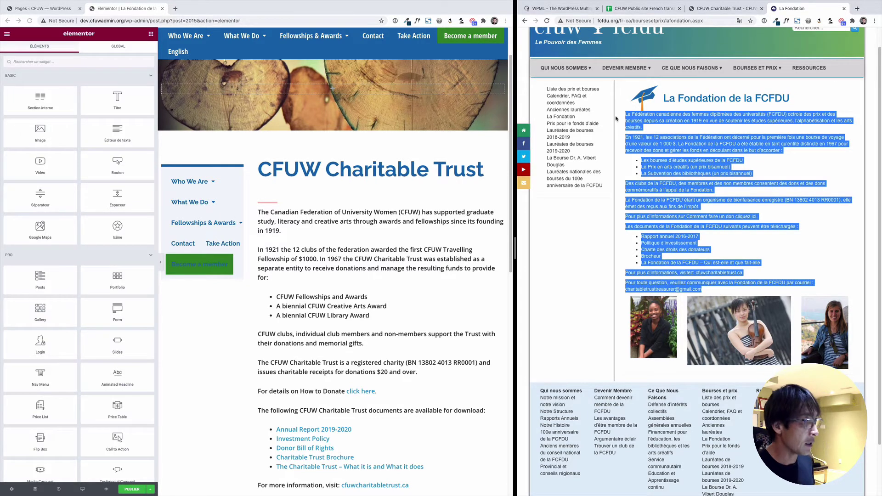
{"action": "left_click", "coordinate": [284, 265]}
{"action": "left_click", "coordinate": [284, 265]}
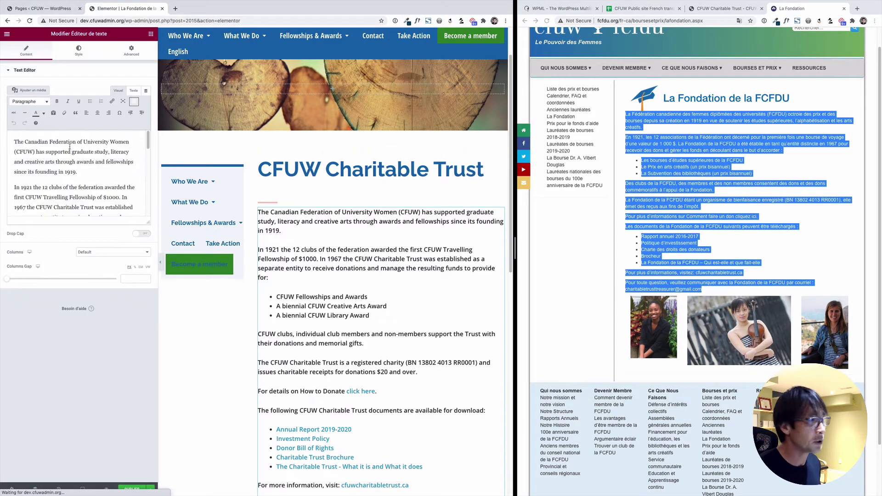
{"action": "left_click_drag", "start_coordinate": [13, 139], "coordinate": [137, 236]}
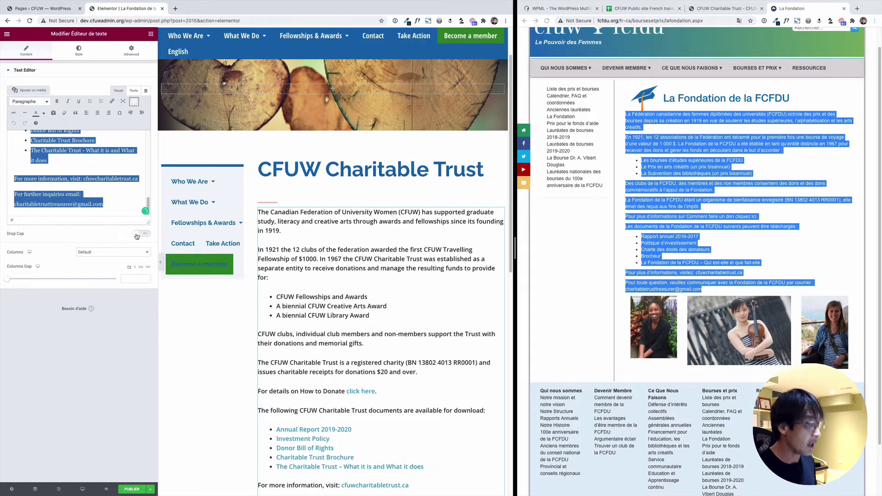
{"action": "key", "text": "ctrl+v"}
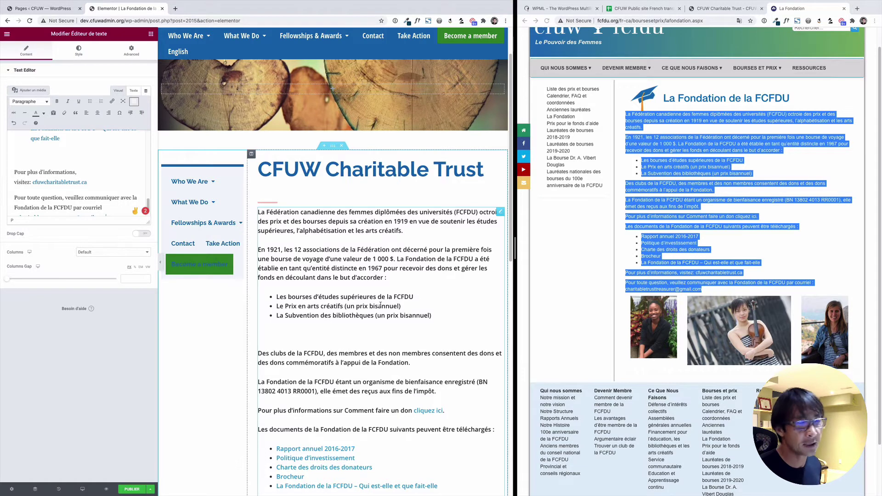
Delete the blank line below the list of downloadable documents in the French text and check the body's layout.
{"action": "scroll", "coordinate": [108, 169], "scroll_direction": "up", "scroll_amount": 1}
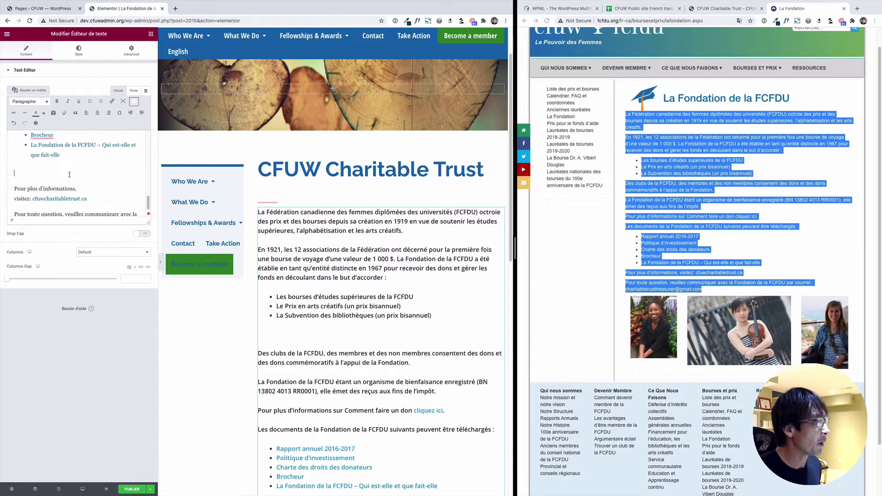
{"action": "left_click", "coordinate": [69, 174]}
{"action": "key", "text": "BackSpace"}
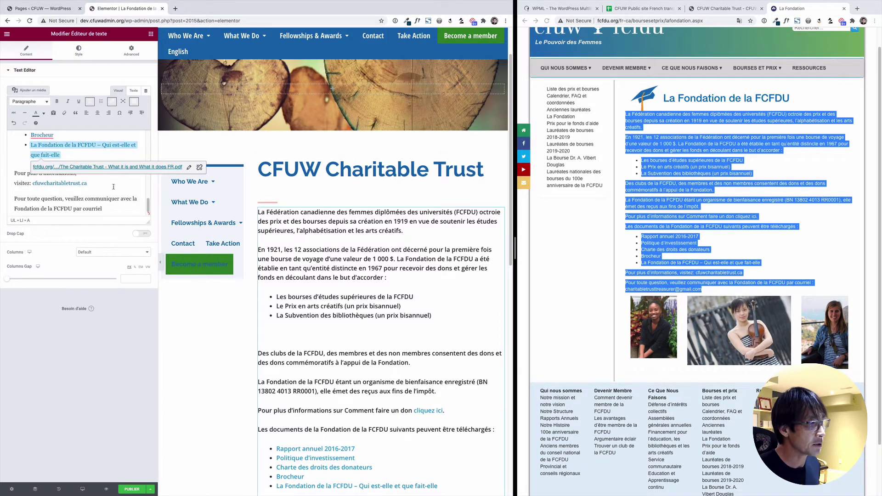
{"action": "left_click", "coordinate": [59, 177]}
{"action": "scroll", "coordinate": [59, 177], "scroll_direction": "up", "scroll_amount": 1}
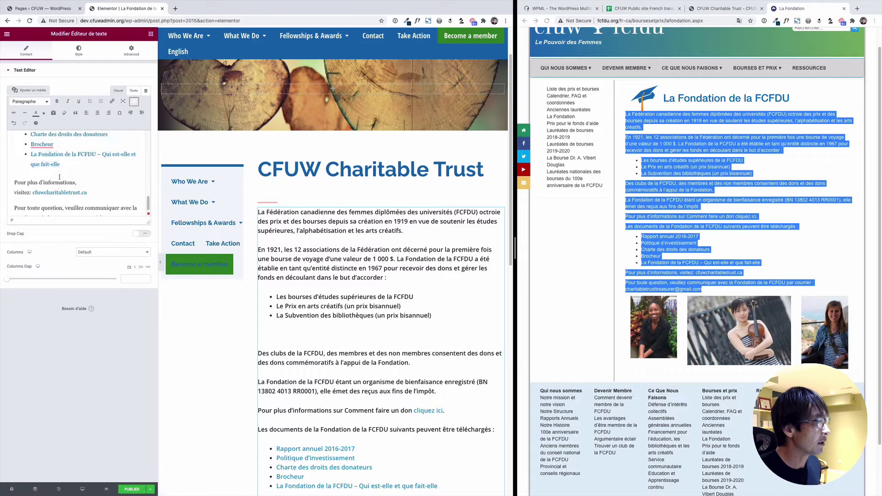
{"action": "scroll", "coordinate": [60, 178], "scroll_direction": "up", "scroll_amount": 3}
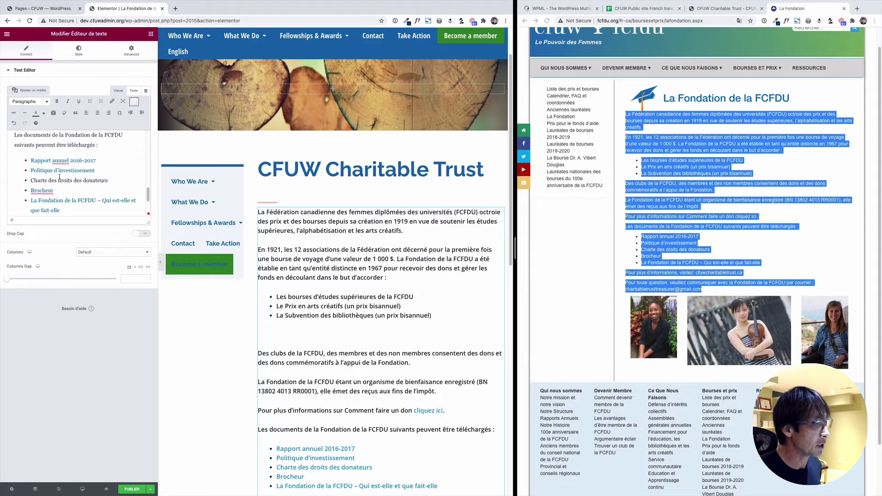
{"action": "scroll", "coordinate": [59, 178], "scroll_direction": "up", "scroll_amount": 5}
{"action": "scroll", "coordinate": [424, 343], "scroll_direction": "down", "scroll_amount": 1}
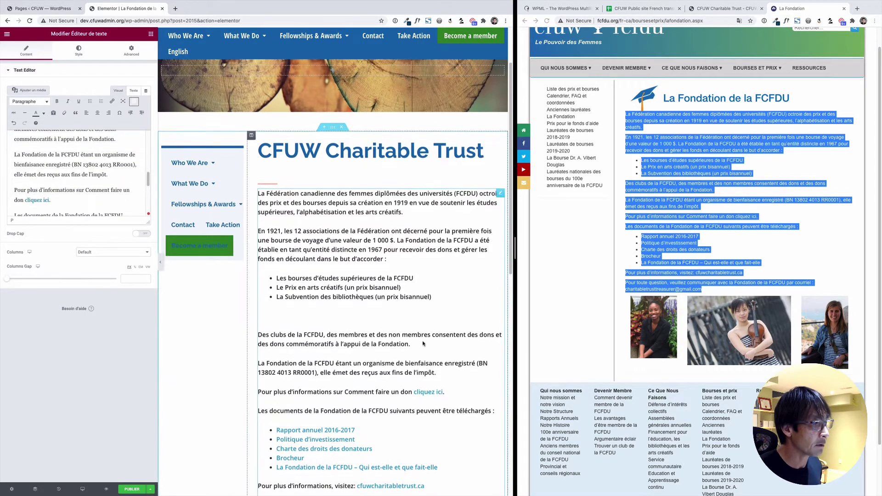
{"action": "scroll", "coordinate": [328, 353], "scroll_direction": "down", "scroll_amount": 2}
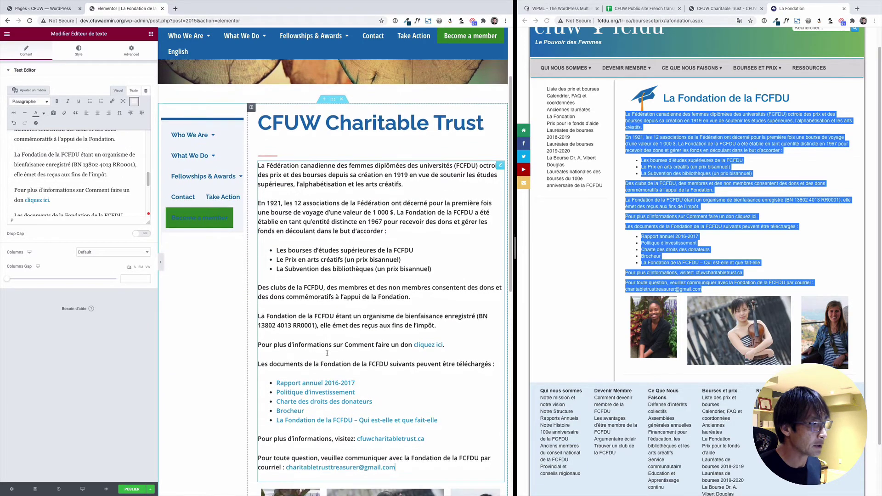
{"action": "scroll", "coordinate": [327, 353], "scroll_direction": "down", "scroll_amount": 3}
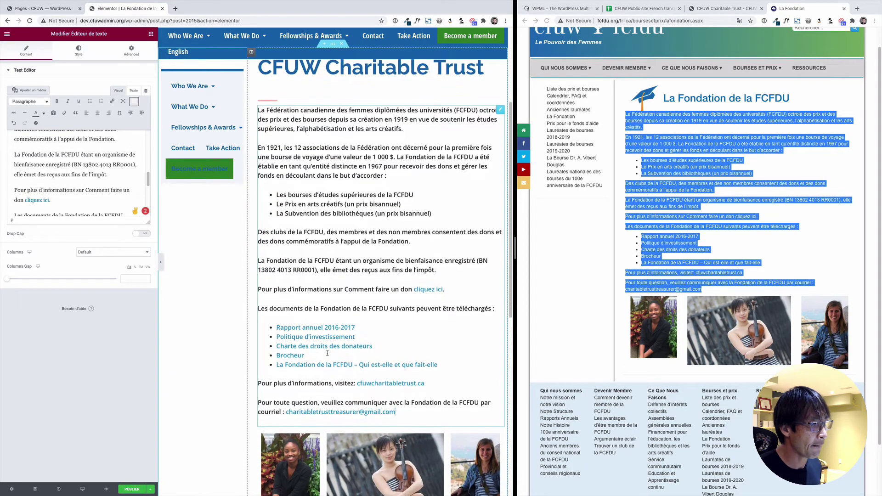
Follow the "cliquez ici" donation link on the existing French page and examine the How To Donate page and its navigation menu.
{"action": "left_click", "coordinate": [764, 243]}
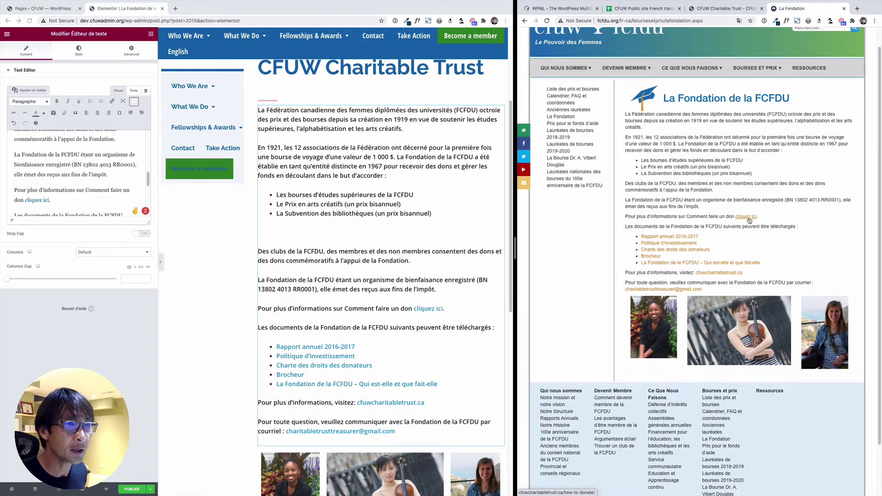
{"action": "left_click", "coordinate": [749, 221]}
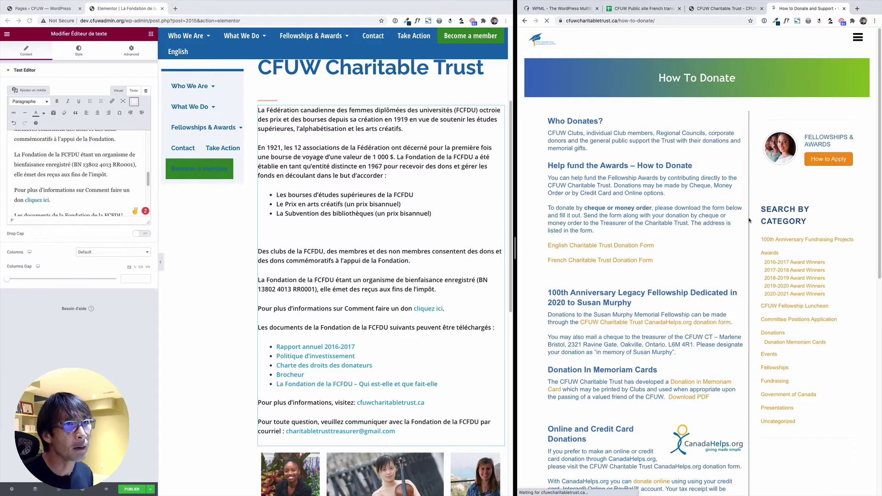
{"action": "left_click", "coordinate": [857, 40]}
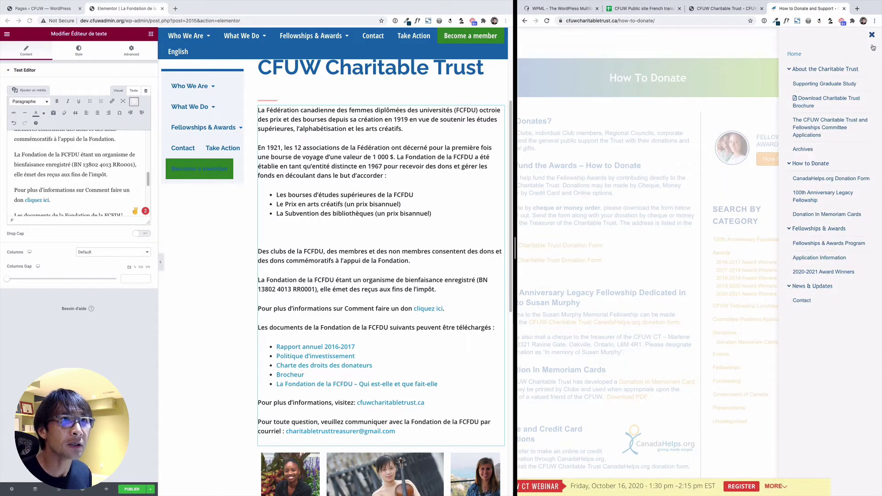
{"action": "left_click", "coordinate": [872, 37]}
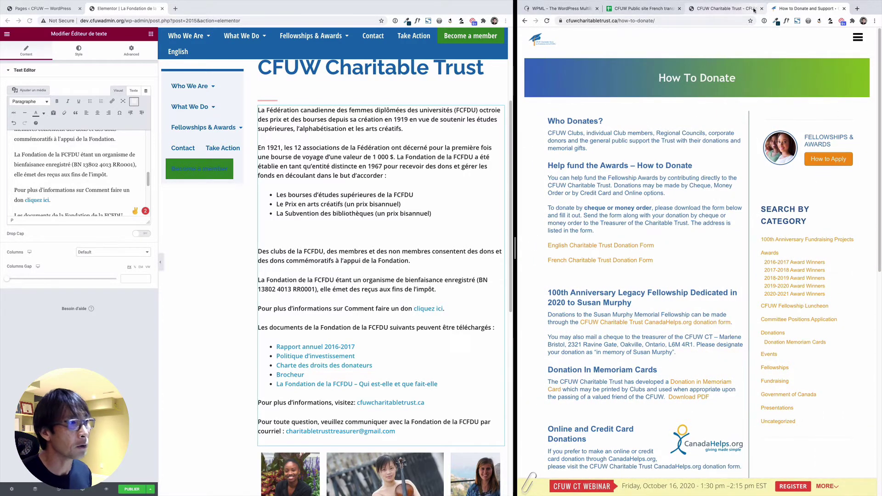
Change the annual report entry in the French text's list of downloadable documents to "Rapport annuel 2019-2020".
{"action": "left_click", "coordinate": [434, 312]}
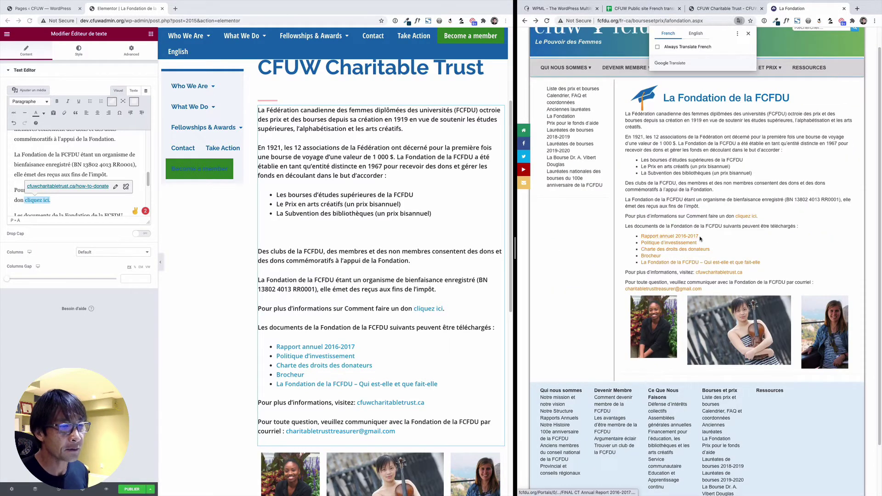
{"action": "left_click", "coordinate": [120, 208]}
{"action": "scroll", "coordinate": [119, 207], "scroll_direction": "down", "scroll_amount": 5}
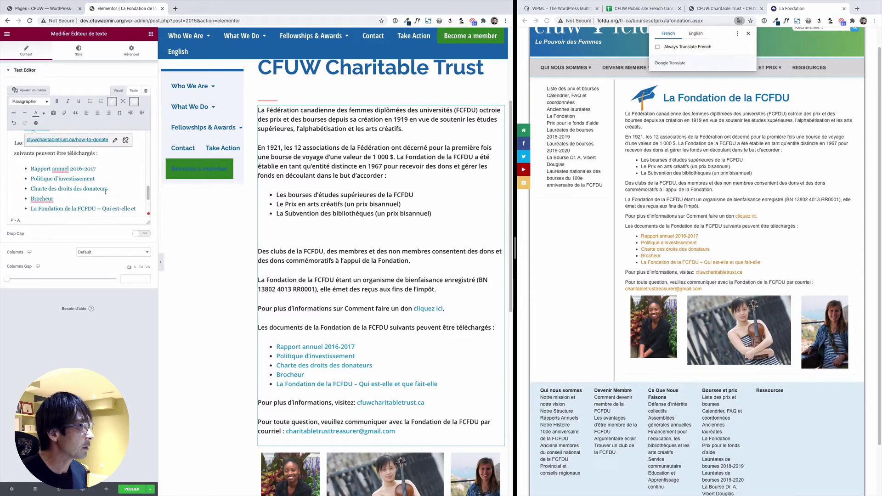
{"action": "triple_click", "coordinate": [80, 168]}
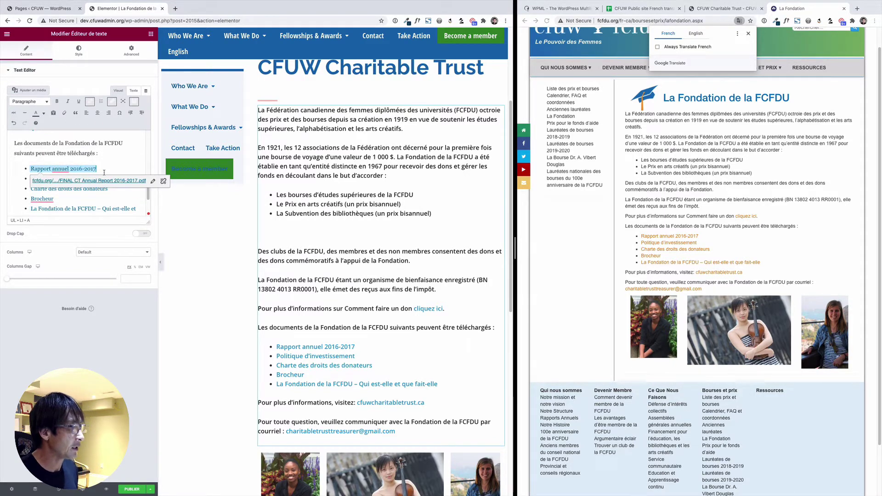
{"action": "key", "text": "BackSpace"}
{"action": "key", "text": "BackSpace"}
{"action": "key", "text": "BackSpace"}
{"action": "key", "text": "BackSpace"}
{"action": "key", "text": "BackSpace"}
{"action": "key", "text": "BackSpace"}
{"action": "key", "text": "BackSpace"}
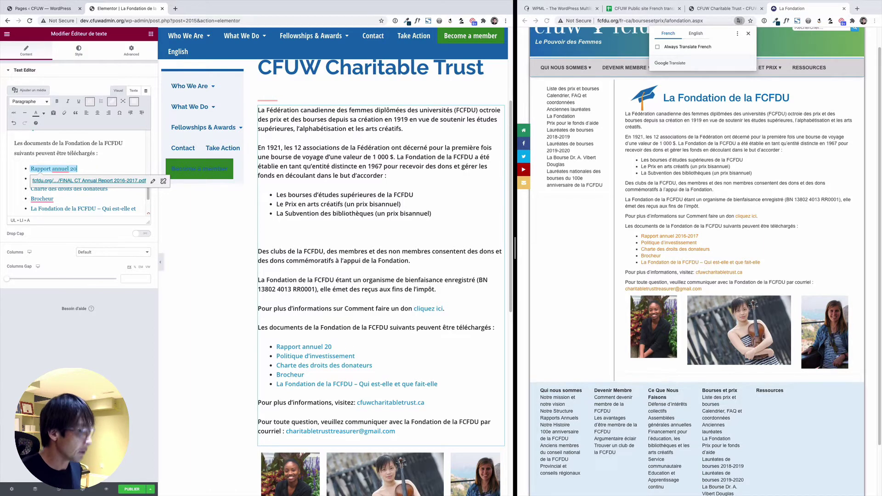
{"action": "key", "text": "Right"}
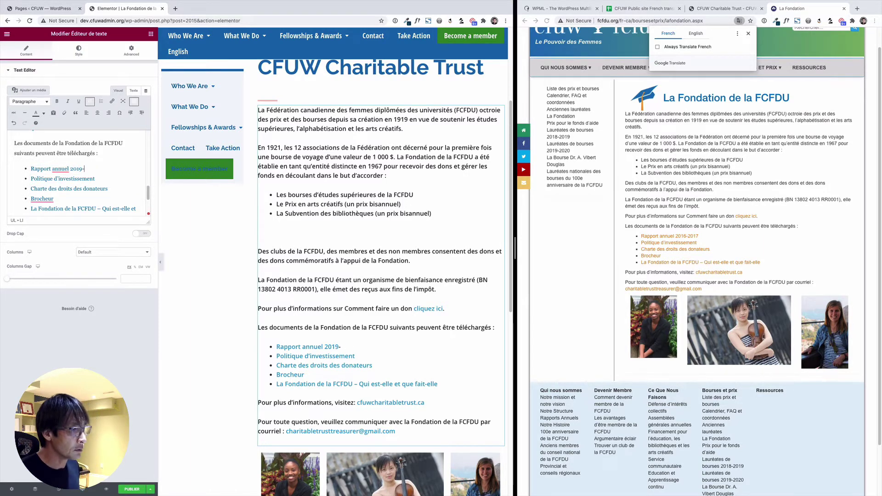
{"action": "type", "text": "202"}
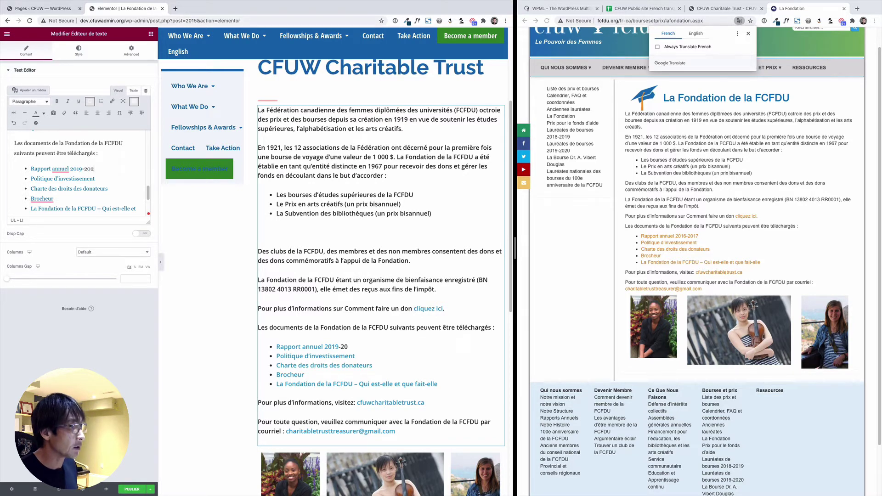
{"action": "type", "text": "0"}
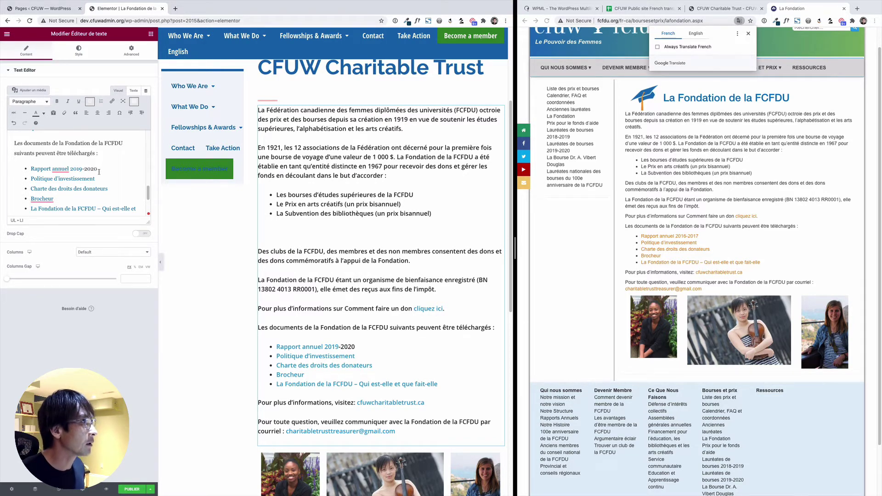
Open the Rapport annuel link for editing and copy the file URL of the 2019-2020 Charitable Trust annual report PDF from the Media Library.
{"action": "left_click_drag", "start_coordinate": [98, 169], "coordinate": [31, 170]}
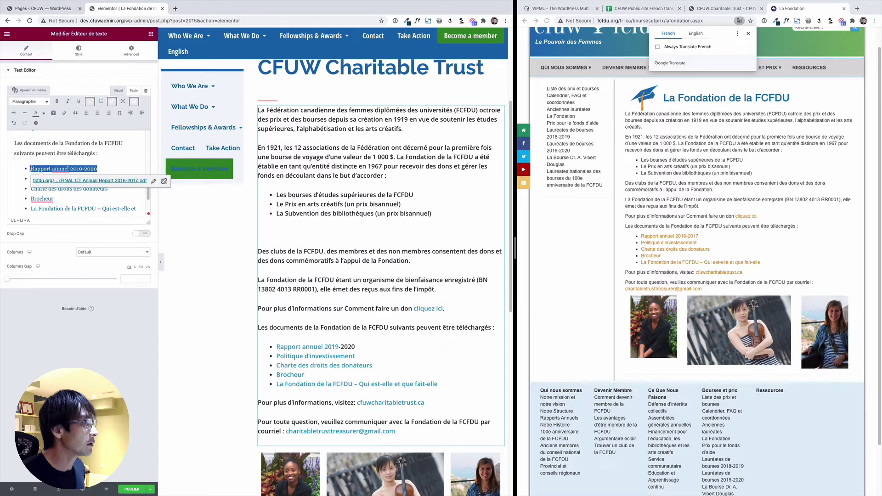
{"action": "left_click", "coordinate": [154, 181]}
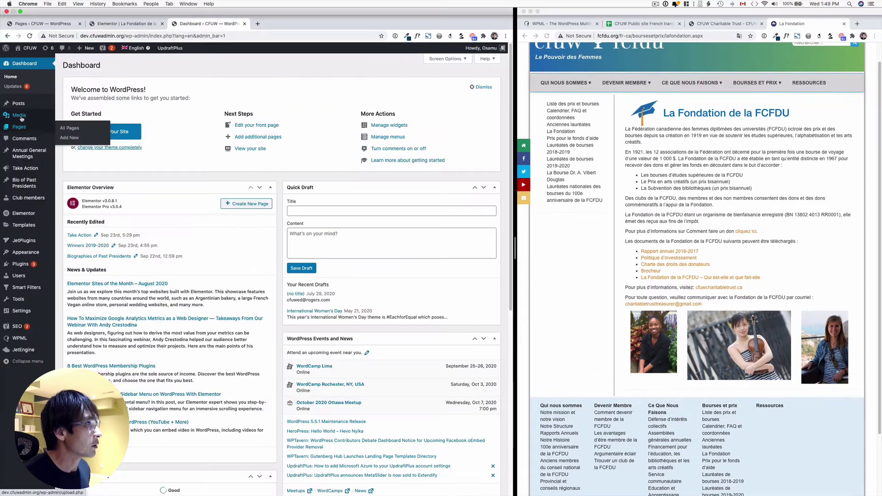
{"action": "mouse_move", "coordinate": [20, 117]}
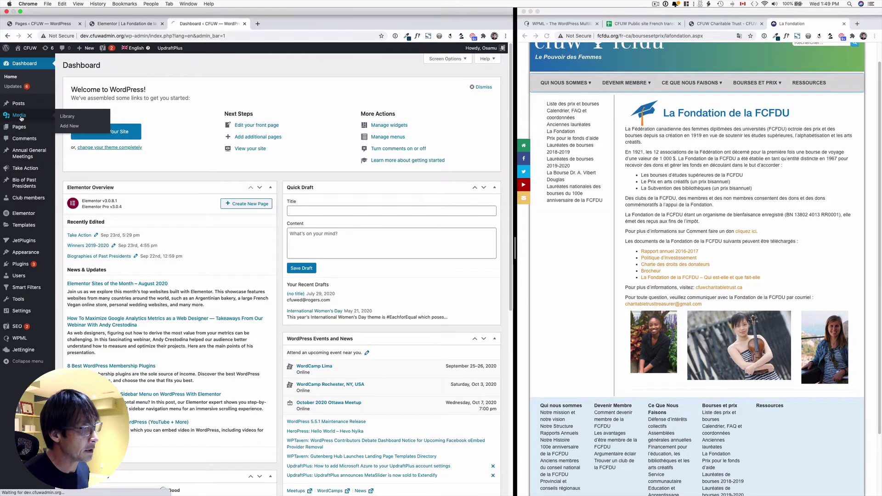
{"action": "left_click", "coordinate": [20, 117]}
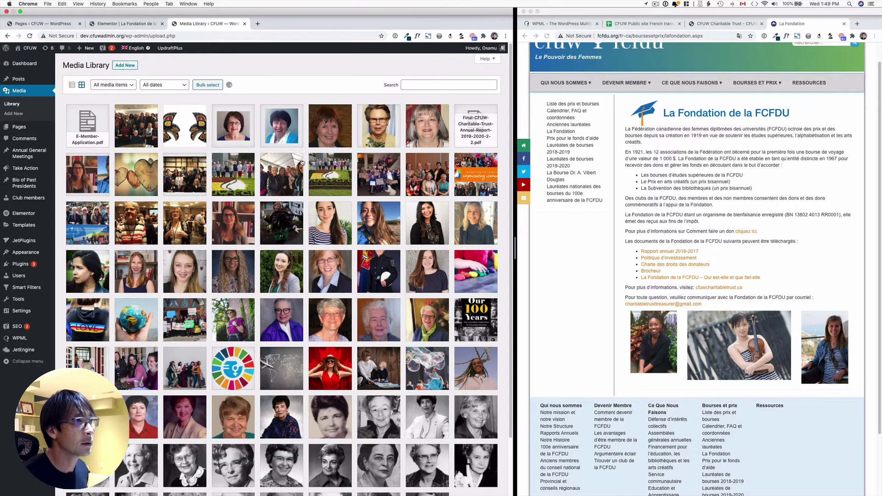
{"action": "left_click", "coordinate": [476, 132]}
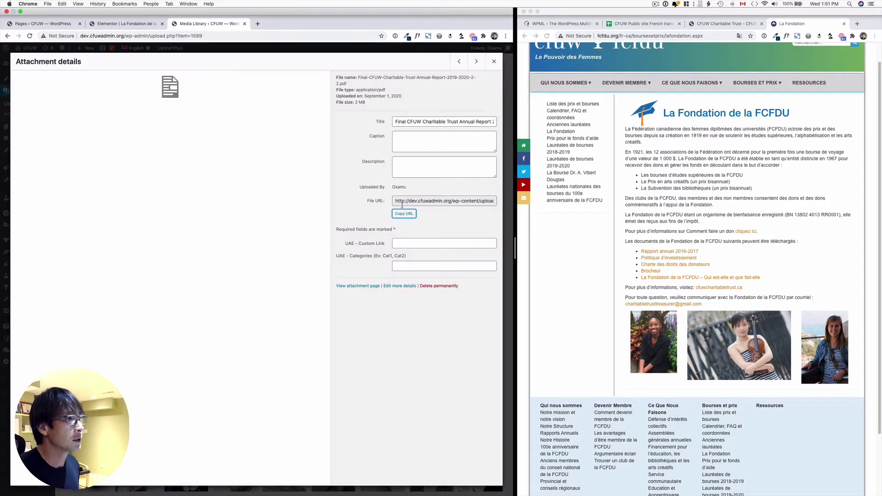
{"action": "left_click", "coordinate": [402, 215]}
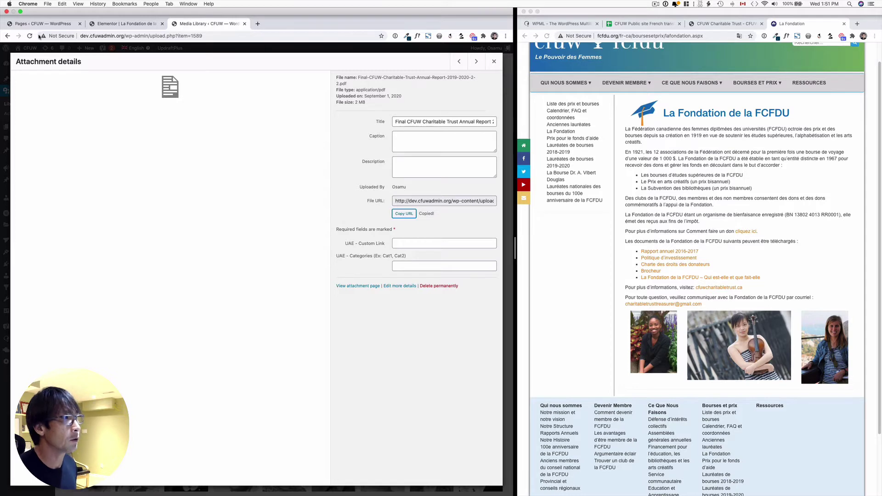
Replace the Rapport annuel link address in Elementor with the copied 2019-2020 annual report PDF URL and apply it.
{"action": "left_click", "coordinate": [124, 23]}
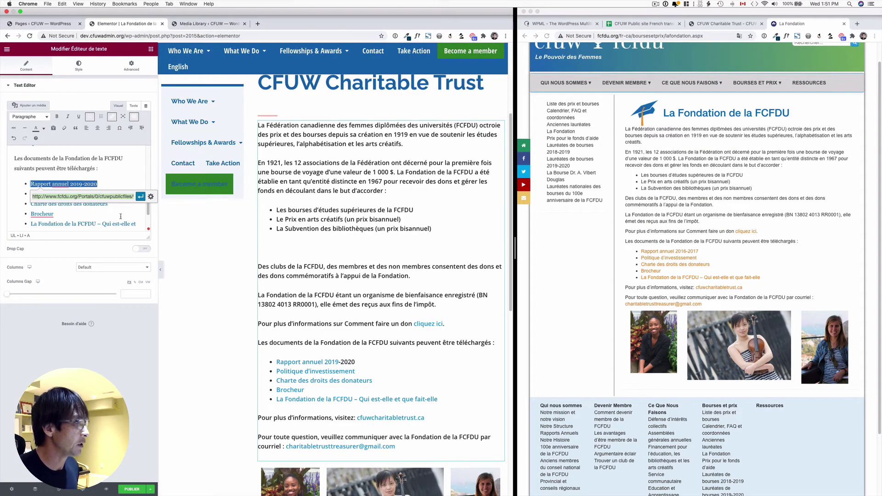
{"action": "left_click", "coordinate": [109, 193]}
{"action": "key", "text": "super+a"}
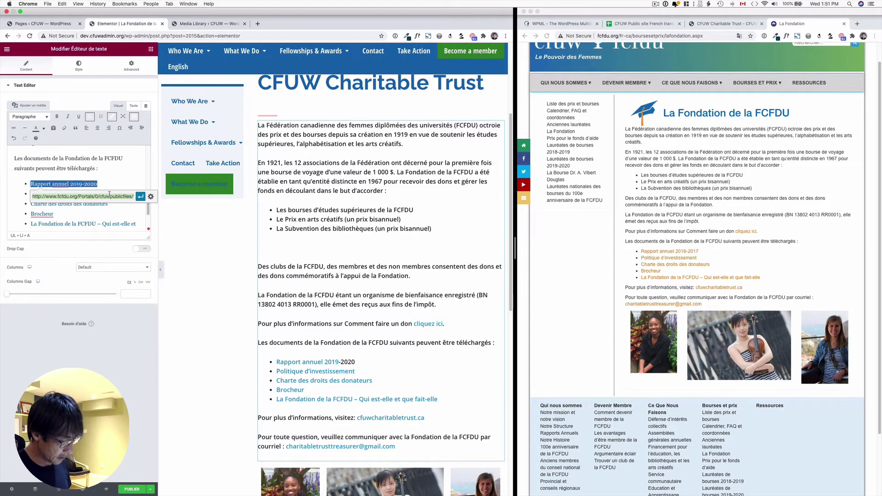
{"action": "key", "text": "super+v"}
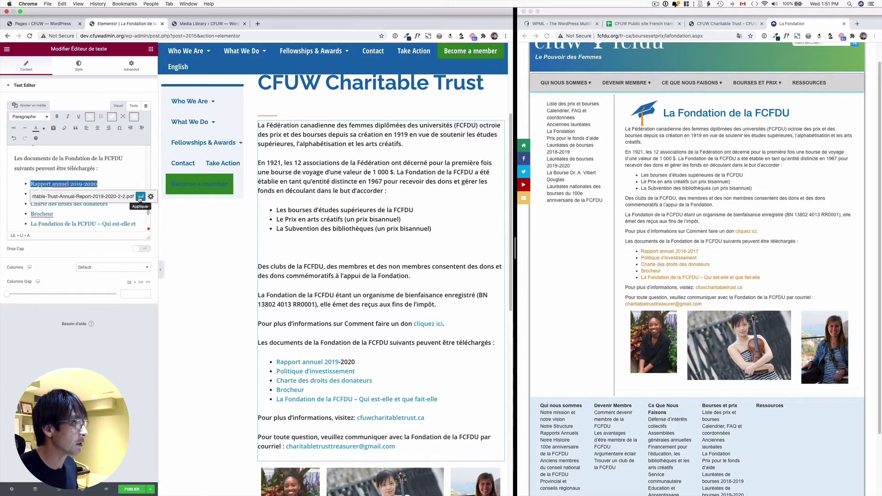
{"action": "left_click", "coordinate": [140, 197]}
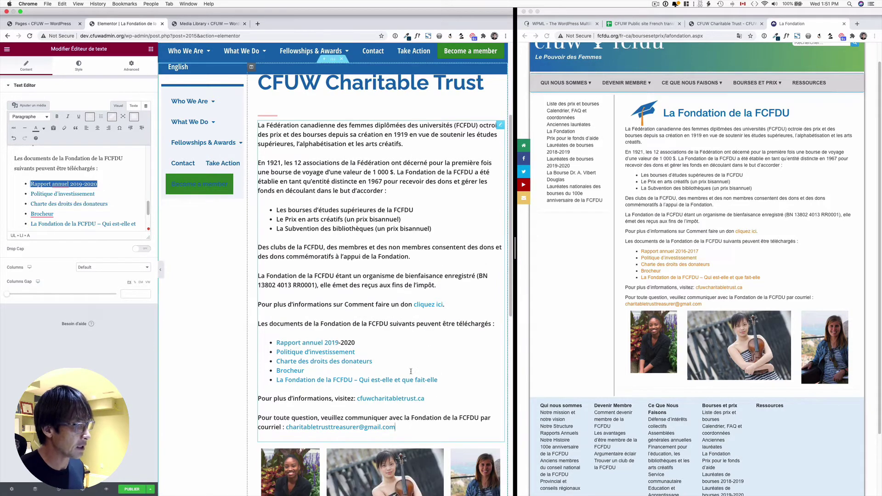
{"action": "left_click", "coordinate": [138, 187]}
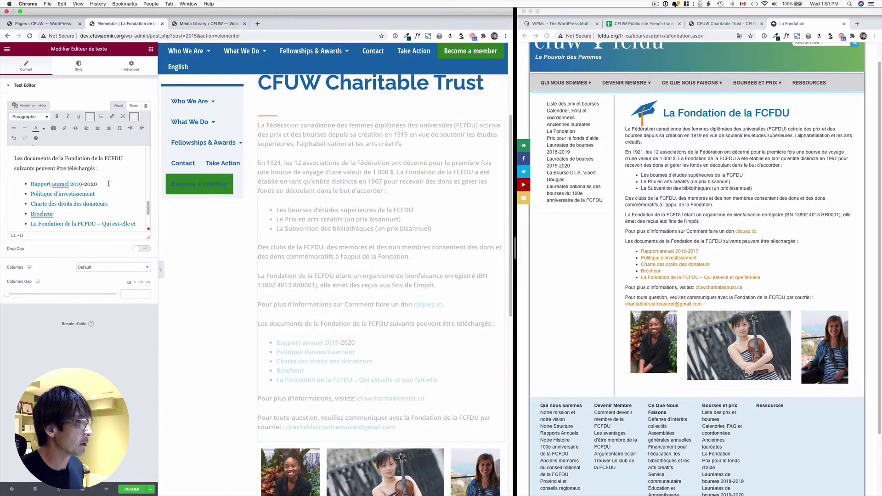
{"action": "key", "text": "alt+shift+Left"}
{"action": "key", "text": "alt+shift+Left"}
{"action": "key", "text": "alt+shift+Left"}
{"action": "key", "text": "alt+shift+Left"}
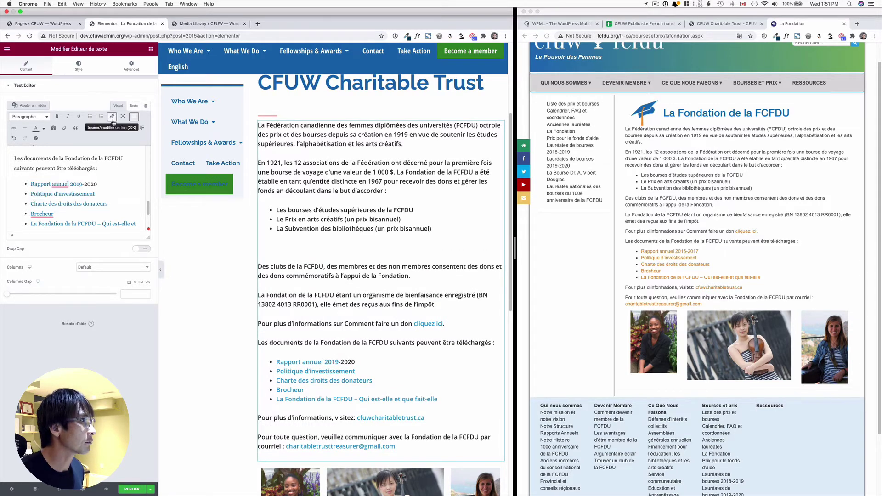
Move "-2020" inside the link tag in the text's HTML source so the whole annual report title is linked, and publish the page.
{"action": "left_click", "coordinate": [135, 106]}
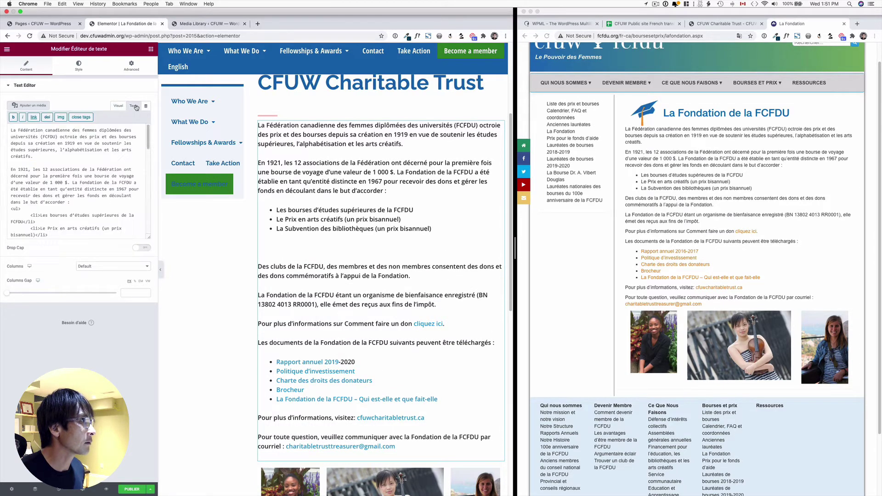
{"action": "scroll", "coordinate": [43, 196], "scroll_direction": "down", "scroll_amount": 10}
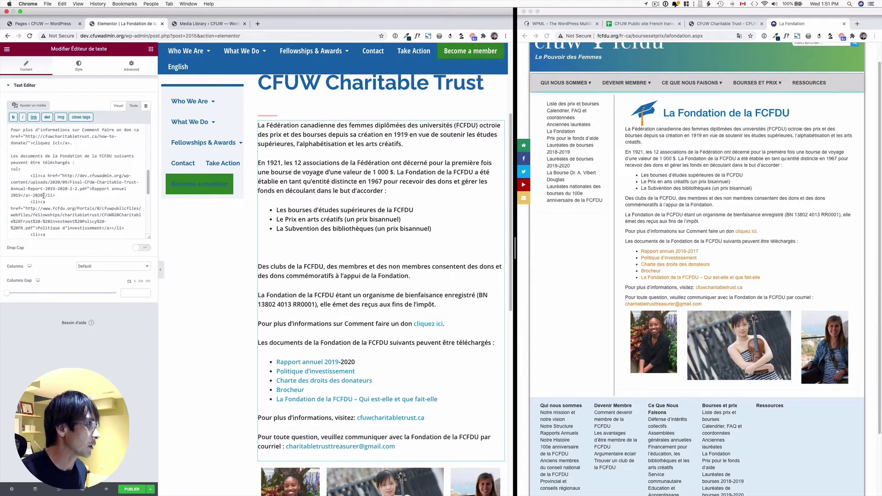
{"action": "left_click_drag", "start_coordinate": [44, 195], "coordinate": [29, 195]}
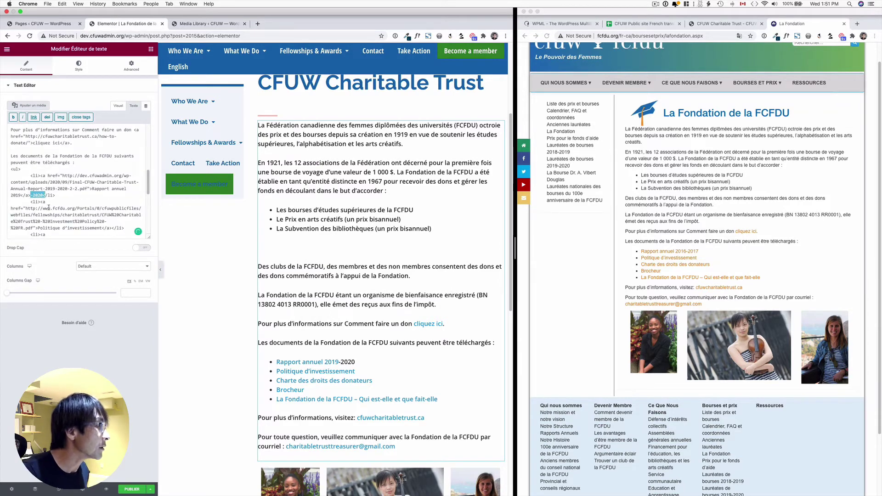
{"action": "key", "text": "BackSpace"}
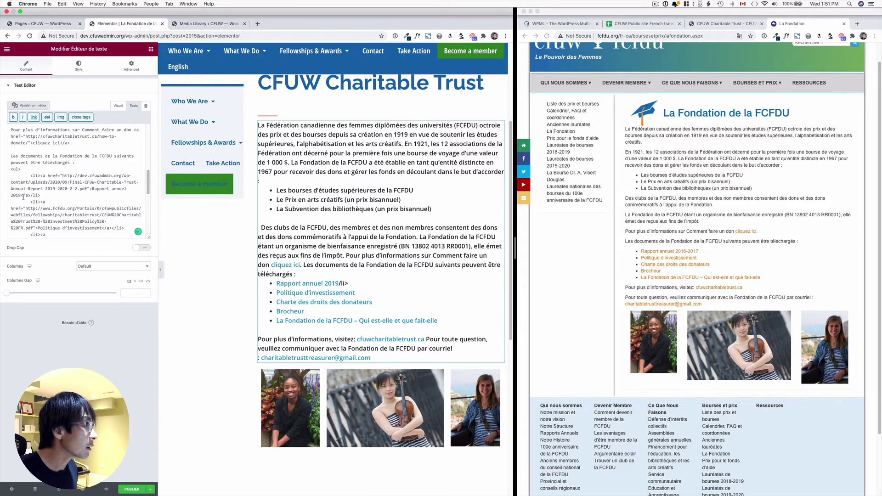
{"action": "key", "text": "super+z"}
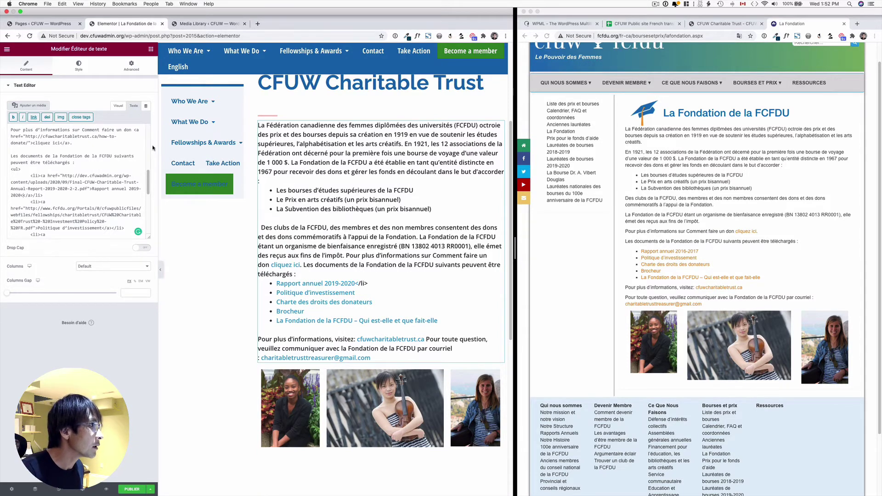
{"action": "key", "text": "BackSpace"}
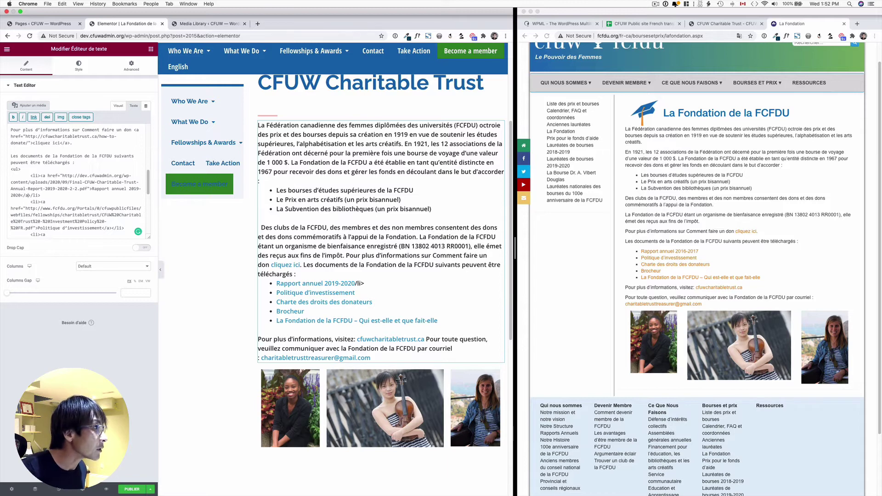
{"action": "type", "text": "<"}
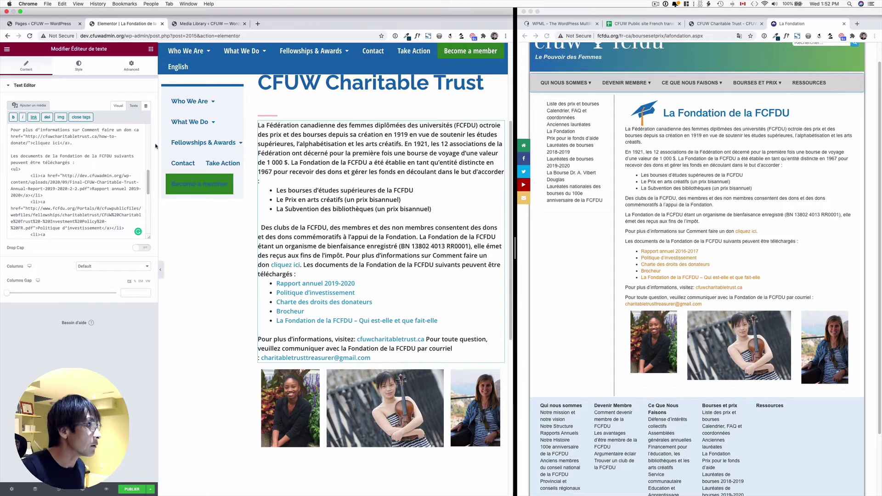
{"action": "left_click", "coordinate": [131, 490]}
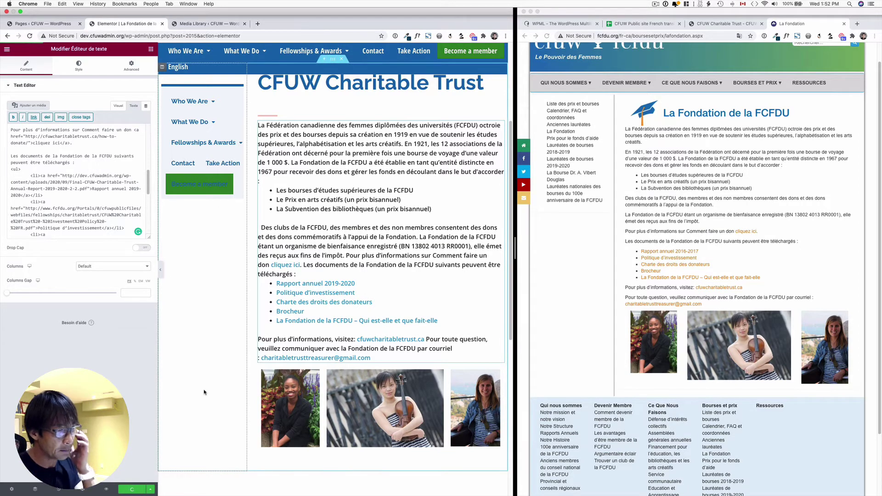
Widen the reference browser window, reload the English CFUW Charitable Trust page, switch it to Français and examine the published French page.
{"action": "left_click_drag", "start_coordinate": [515, 71], "coordinate": [427, 71]}
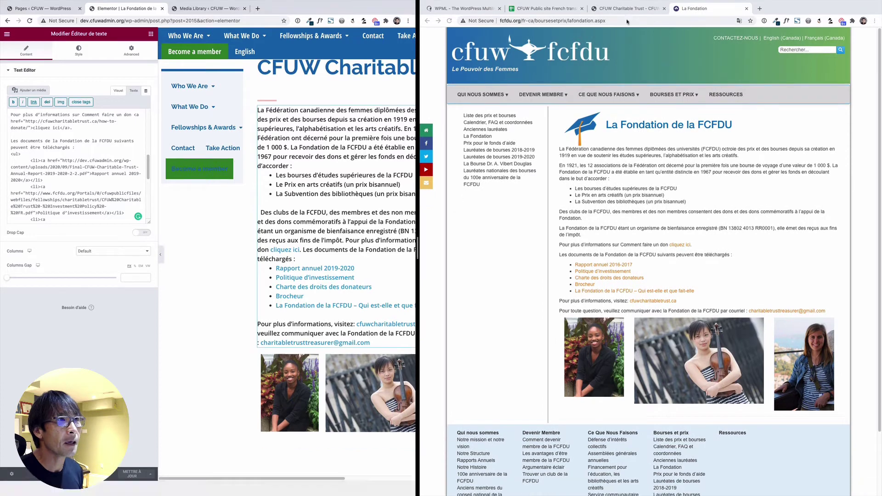
{"action": "left_click", "coordinate": [627, 10]}
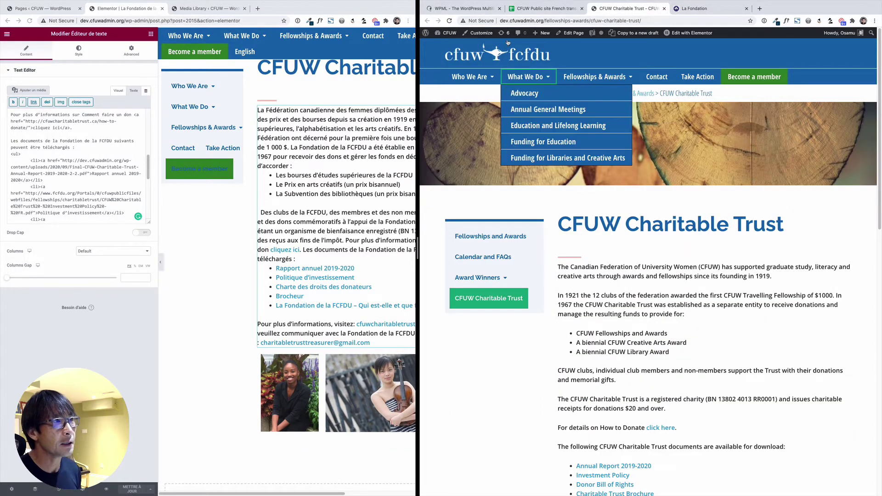
{"action": "left_click", "coordinate": [450, 20]}
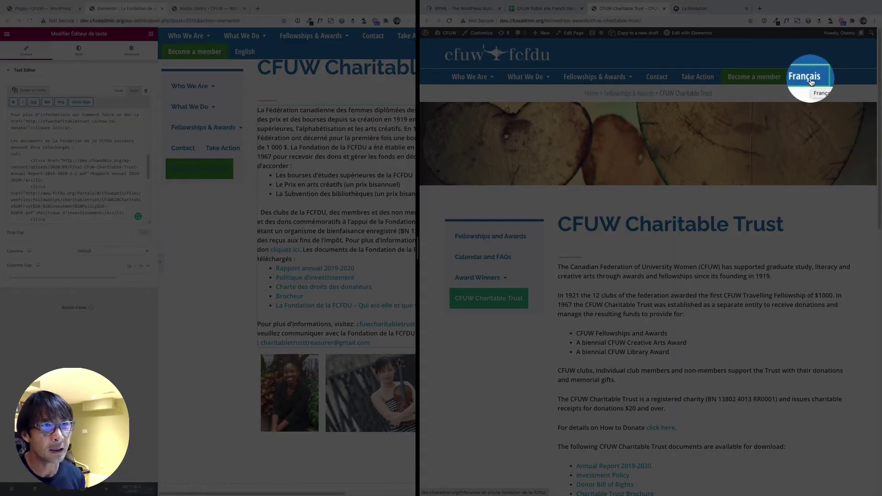
{"action": "left_click", "coordinate": [809, 79]}
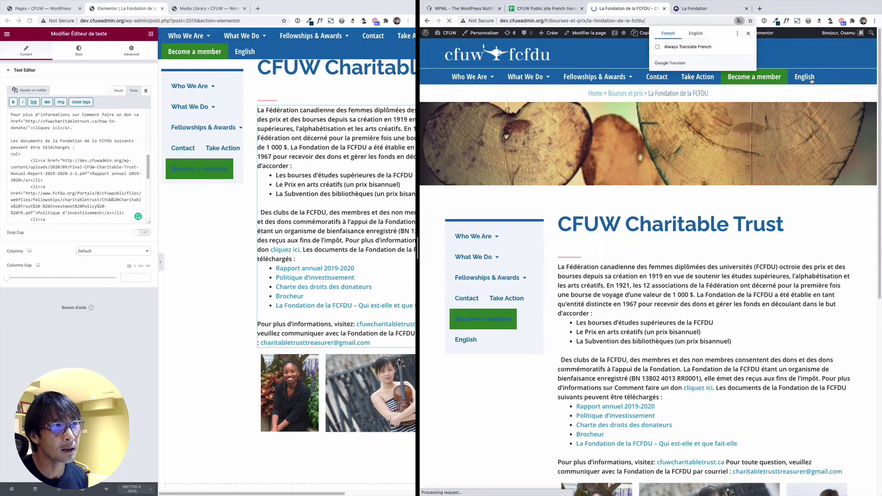
{"action": "scroll", "coordinate": [746, 332], "scroll_direction": "down", "scroll_amount": 3}
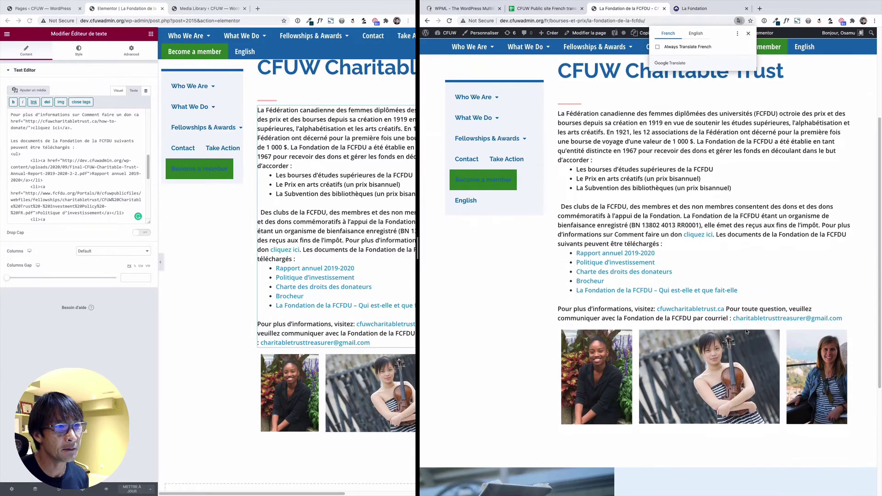
{"action": "scroll", "coordinate": [747, 332], "scroll_direction": "down", "scroll_amount": 4}
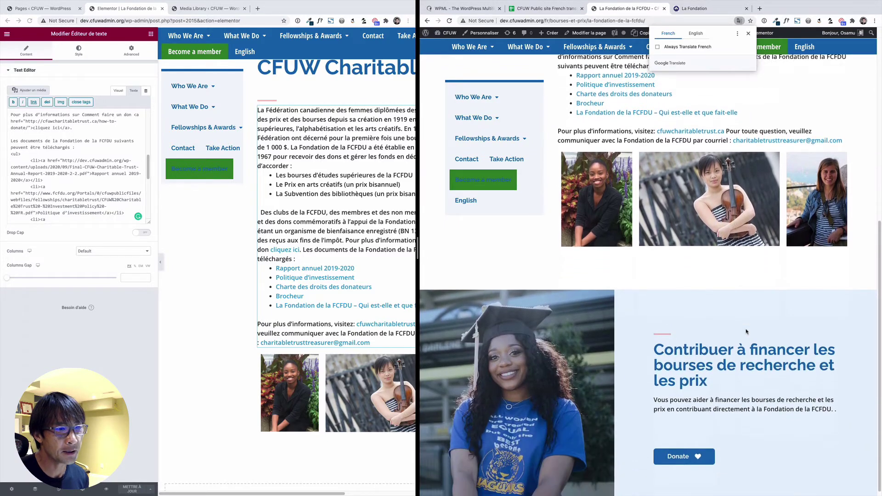
{"action": "scroll", "coordinate": [745, 335], "scroll_direction": "up", "scroll_amount": 7}
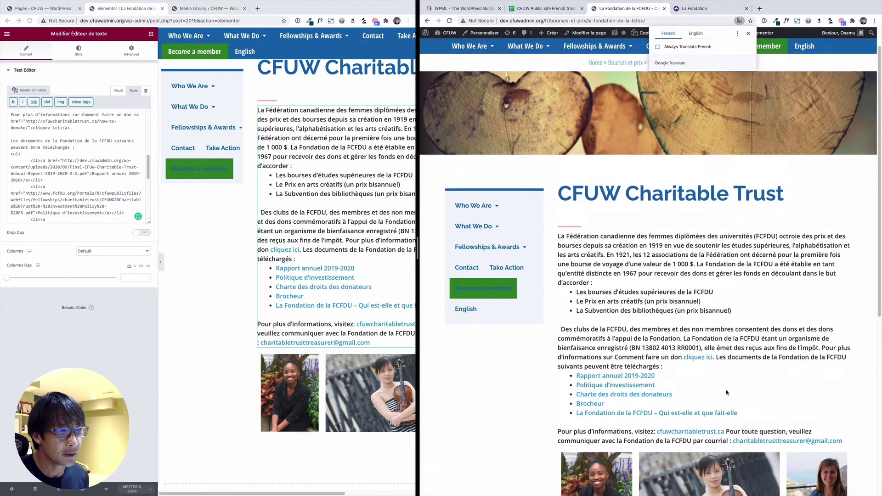
{"action": "scroll", "coordinate": [727, 393], "scroll_direction": "down", "scroll_amount": 1}
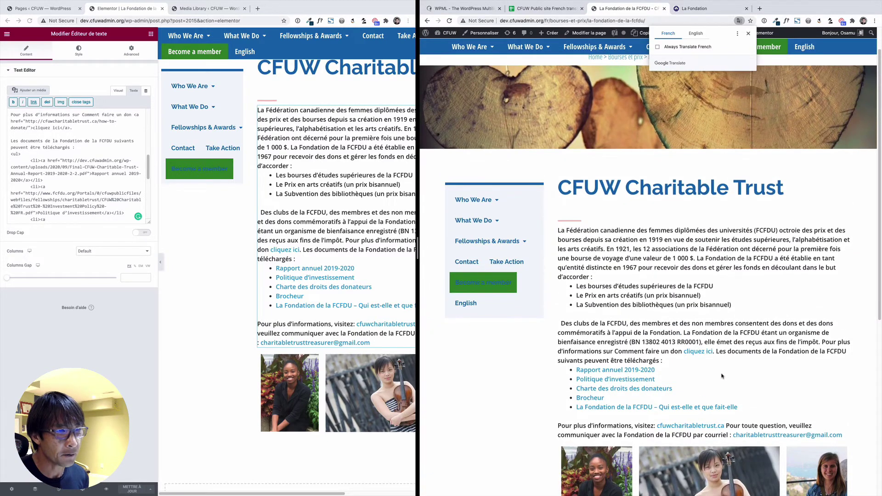
Open the Rapport annuel 2019-2020 link on the published French page and examine the annual report PDF.
{"action": "left_click", "coordinate": [610, 372]}
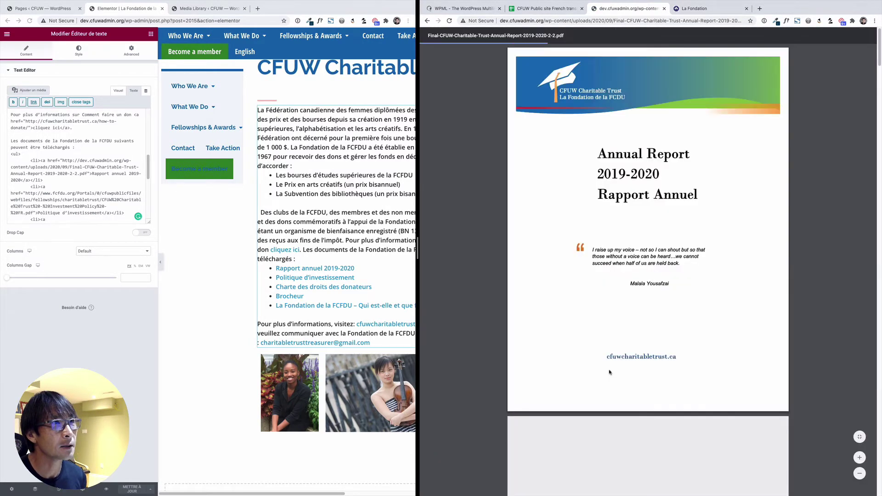
{"action": "scroll", "coordinate": [699, 196], "scroll_direction": "down", "scroll_amount": 1}
{"action": "scroll", "coordinate": [699, 197], "scroll_direction": "down", "scroll_amount": 5}
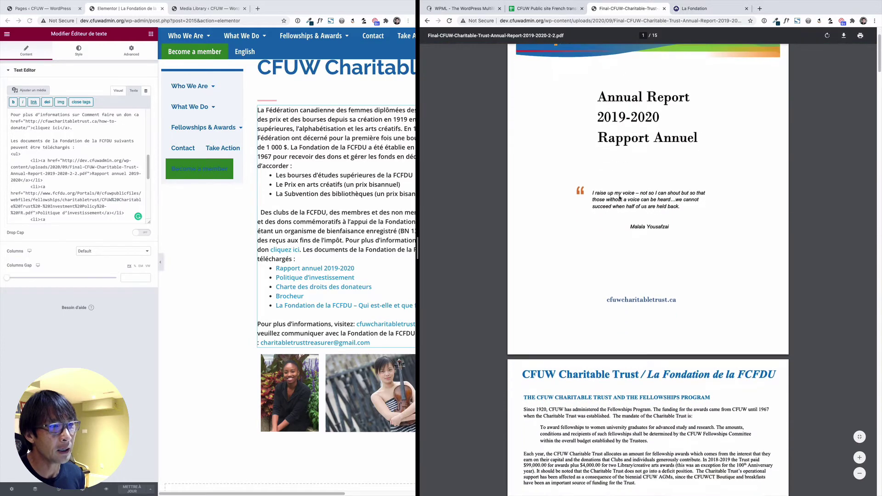
{"action": "scroll", "coordinate": [619, 198], "scroll_direction": "down", "scroll_amount": 4}
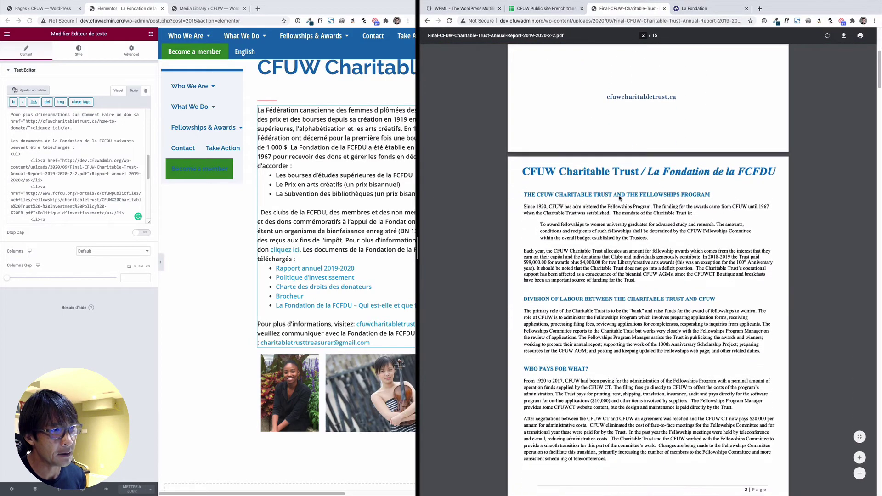
{"action": "scroll", "coordinate": [619, 198], "scroll_direction": "down", "scroll_amount": 2}
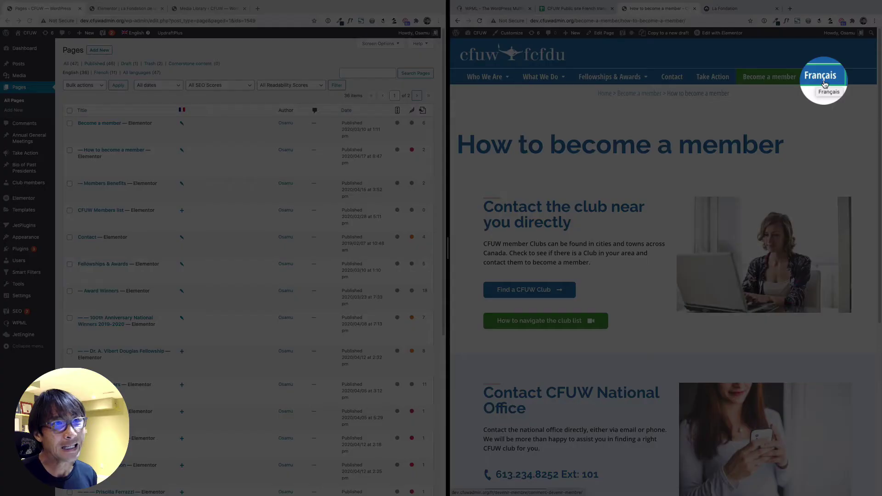
Switch the How to become a member page to Français and examine which content is still in English.
{"action": "left_click", "coordinate": [826, 84]}
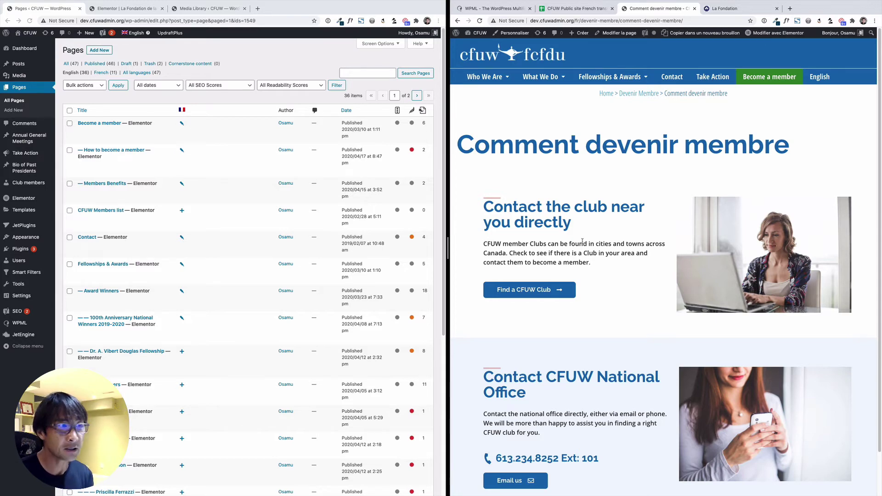
{"action": "scroll", "coordinate": [659, 212], "scroll_direction": "down", "scroll_amount": 1}
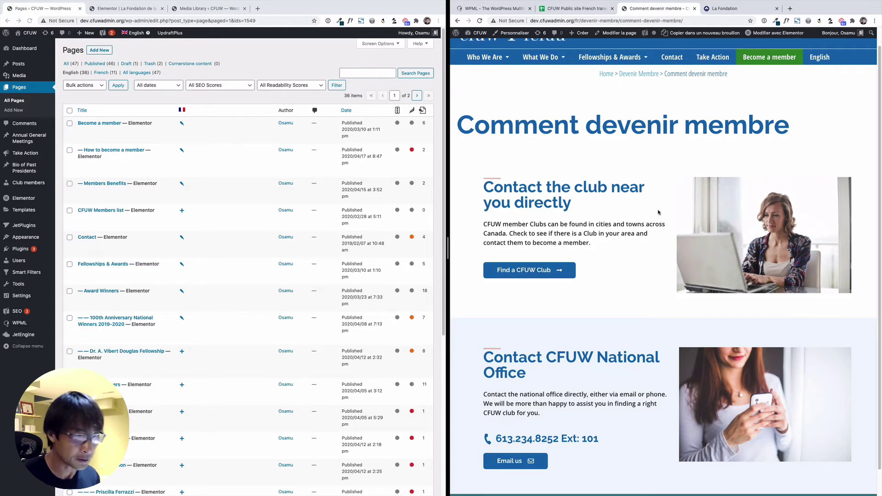
{"action": "scroll", "coordinate": [685, 209], "scroll_direction": "down", "scroll_amount": 2}
{"action": "scroll", "coordinate": [686, 209], "scroll_direction": "up", "scroll_amount": 2}
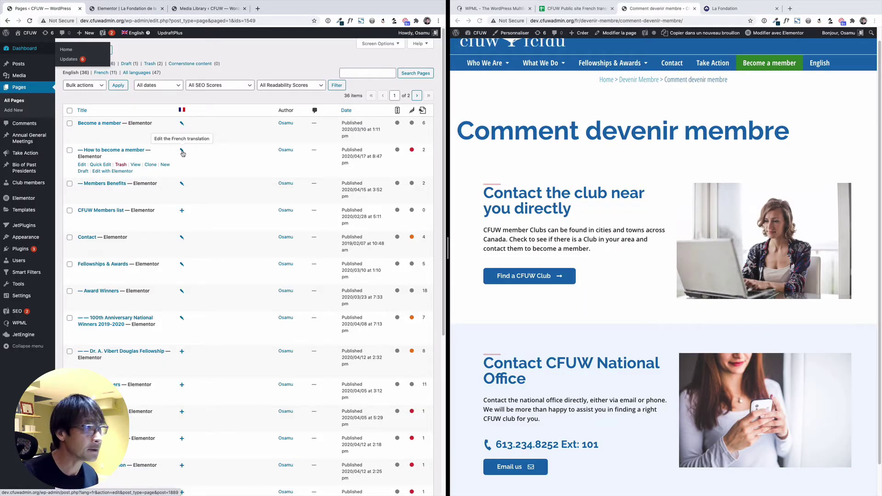
Open the French translation of How to become a member for editing, and bring up the matching sheet in the French translations spreadsheet.
{"action": "left_click", "coordinate": [182, 152]}
{"action": "left_click", "coordinate": [576, 9]}
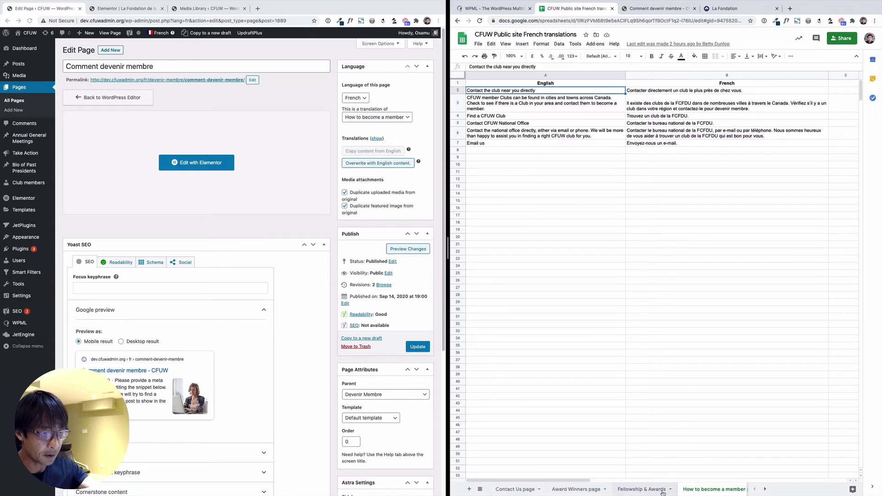
{"action": "left_click", "coordinate": [578, 490]}
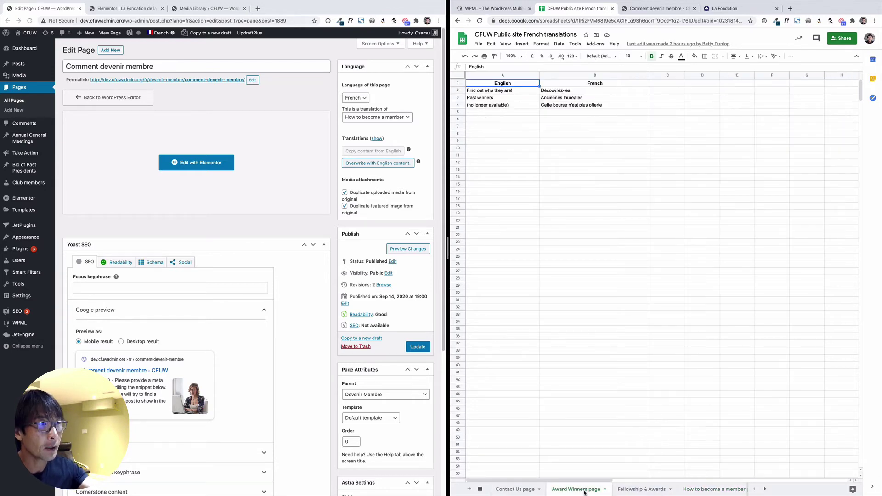
{"action": "left_click", "coordinate": [765, 489]}
{"action": "left_click", "coordinate": [687, 490]}
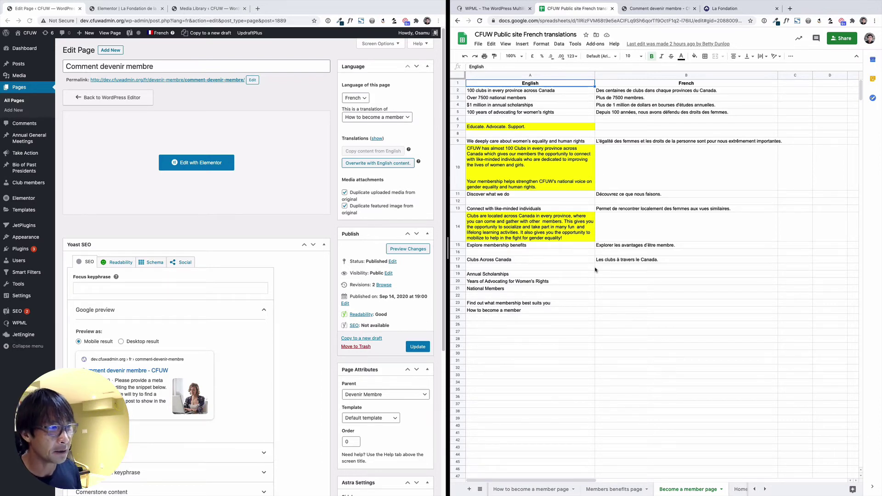
{"action": "left_click", "coordinate": [614, 275]}
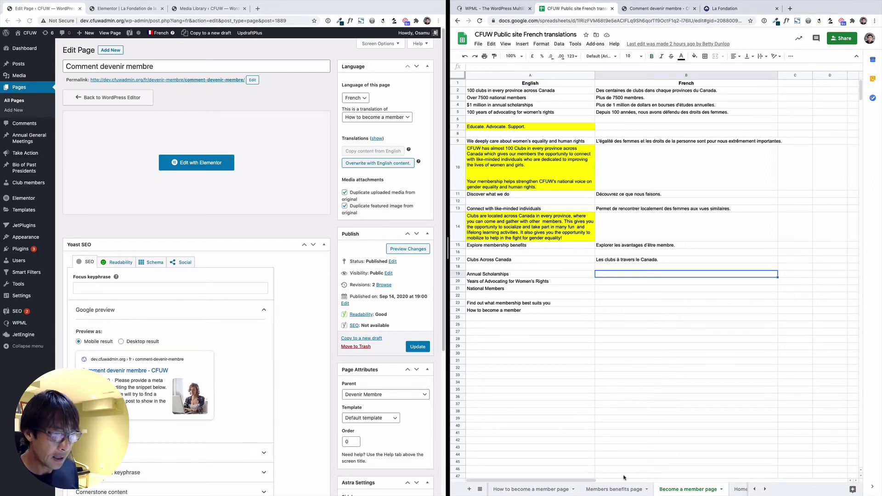
{"action": "left_click", "coordinate": [537, 490]}
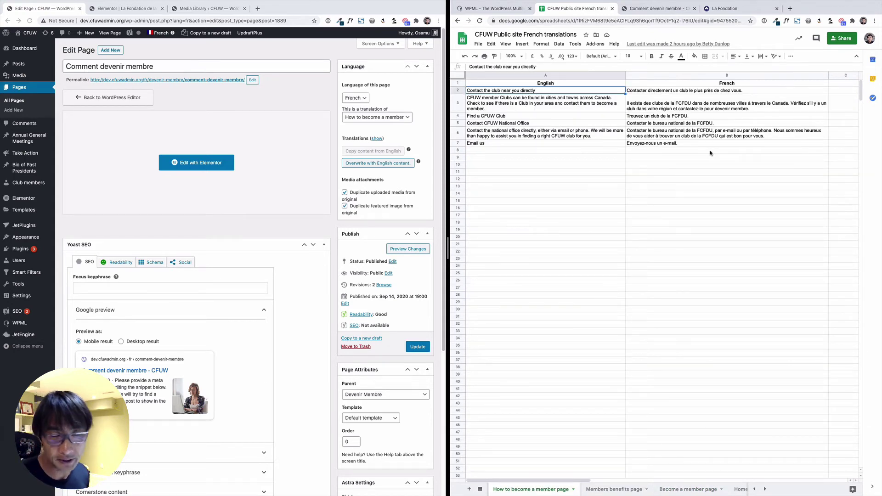
Open the French page in Elementor and set the first info box's title to "Contacter directement un club le plus près de chez vous.".
{"action": "left_click_drag", "start_coordinate": [448, 165], "coordinate": [519, 166]}
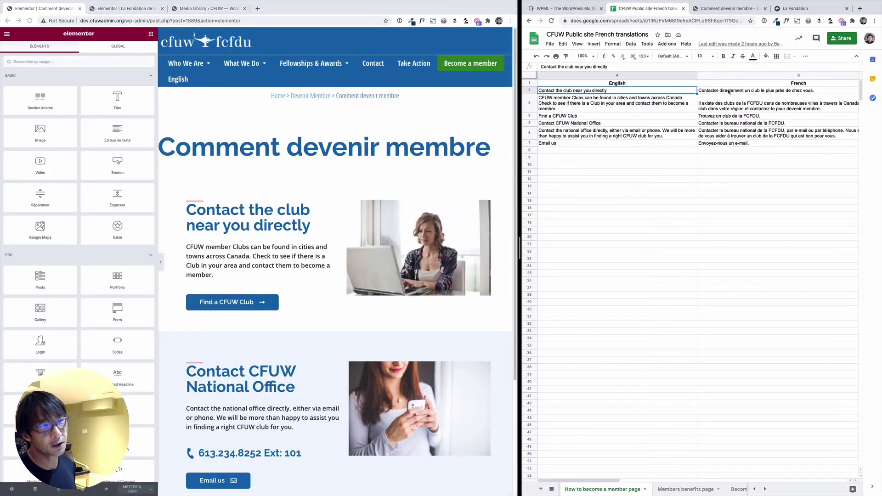
{"action": "left_click", "coordinate": [728, 92]}
{"action": "key", "text": "super+c"}
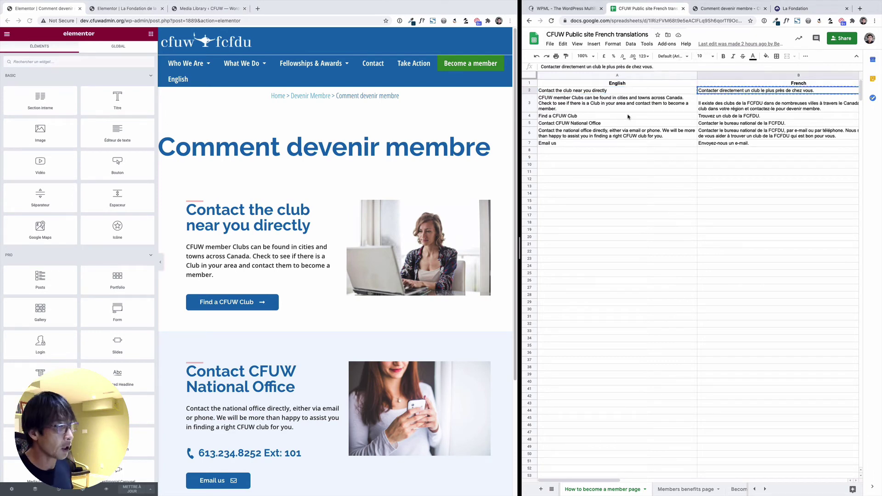
{"action": "left_click", "coordinate": [255, 220]}
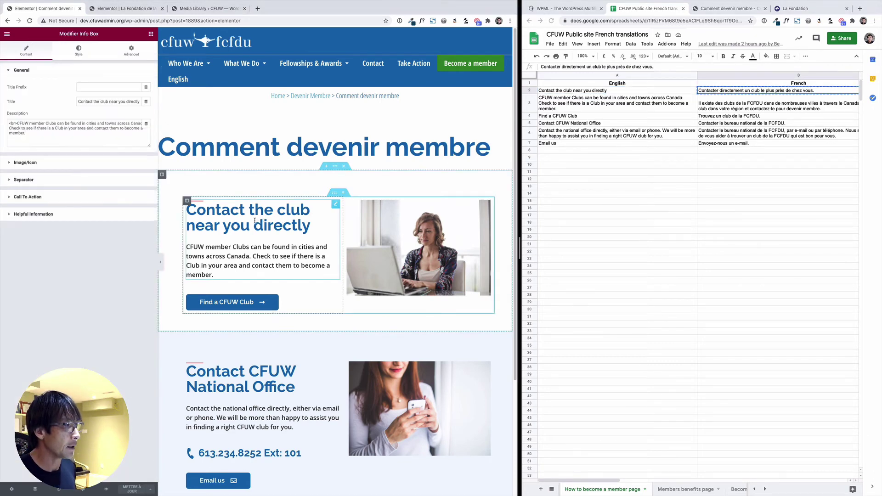
{"action": "double_click", "coordinate": [121, 102]}
{"action": "key", "text": "super+a"}
{"action": "key", "text": "super+v"}
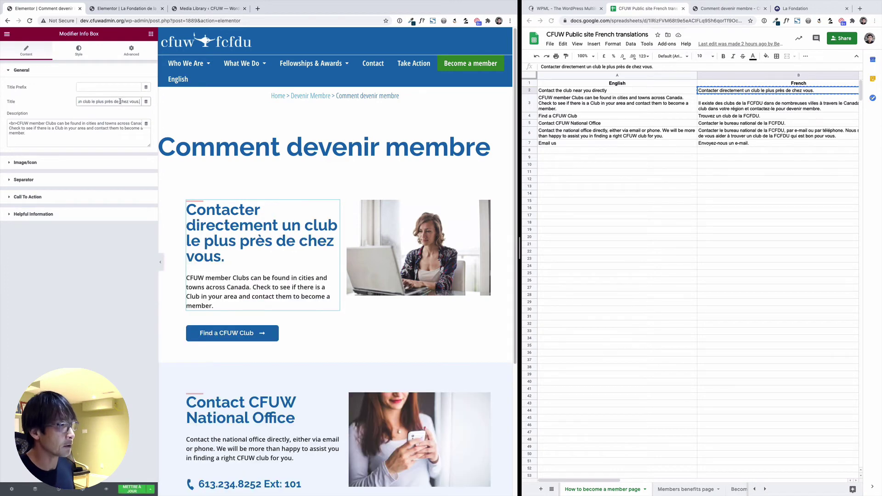
Replace the first info box's description after the line-break tag with the spreadsheet's French text beginning "Il existe des clubs de la FCFDU".
{"action": "left_click", "coordinate": [734, 105]}
{"action": "left_click", "coordinate": [734, 104]}
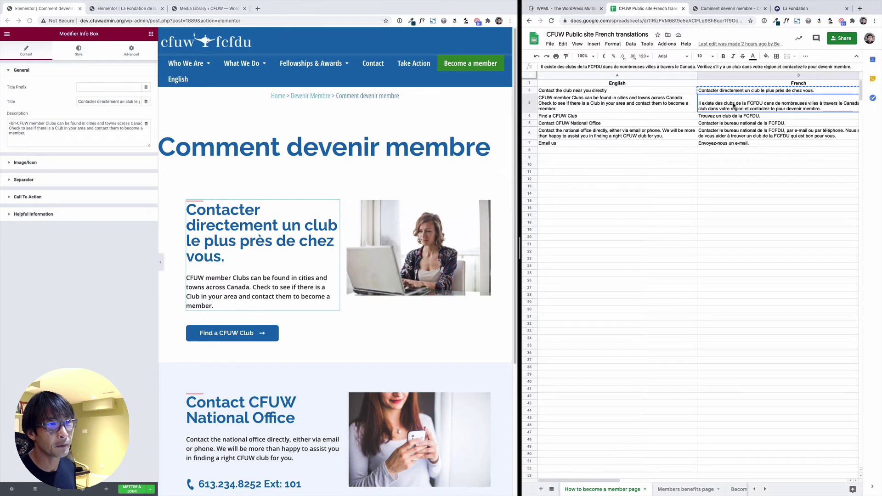
{"action": "key", "text": "super+c"}
{"action": "left_click", "coordinate": [74, 128]}
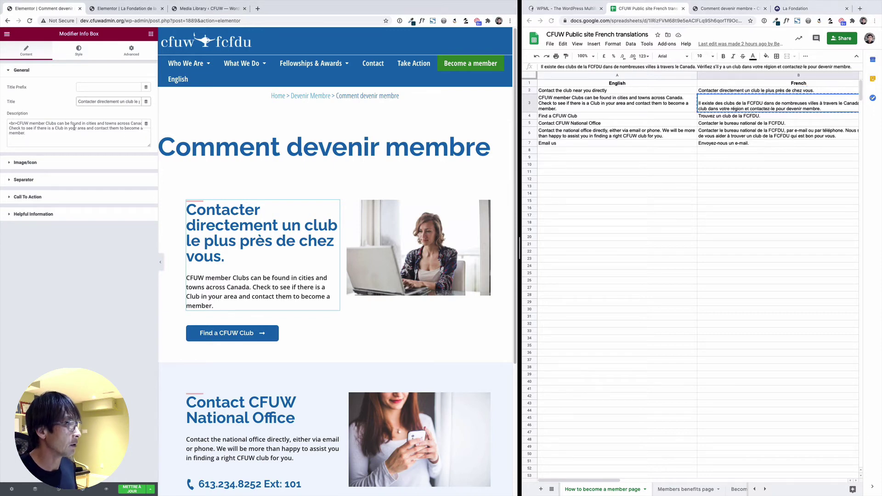
{"action": "left_click_drag", "start_coordinate": [17, 123], "coordinate": [62, 140]}
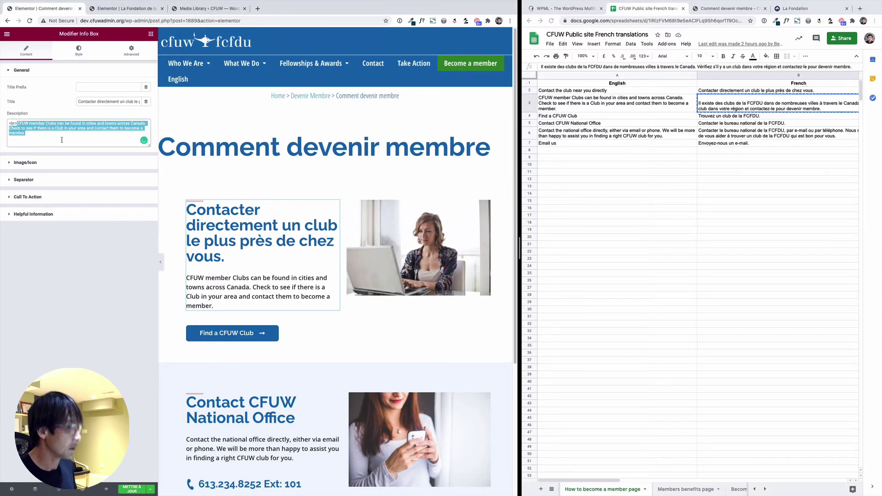
{"action": "key", "text": "super+v"}
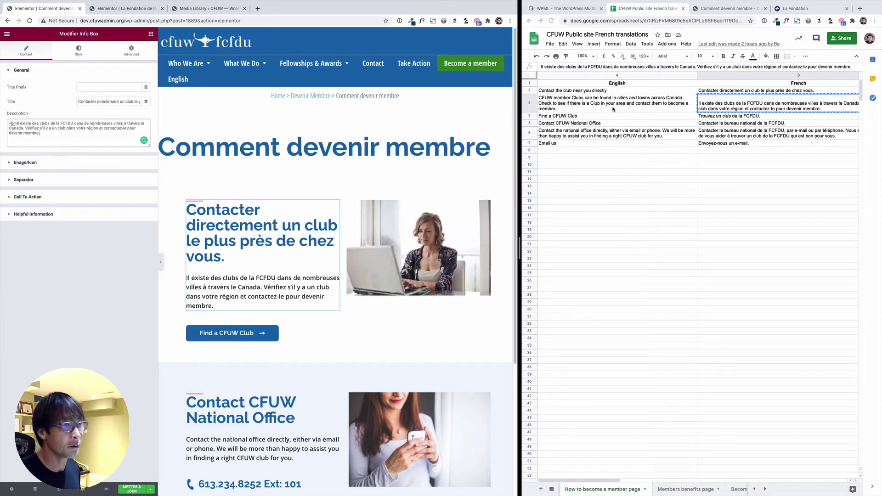
Set the Find a CFUW Club button's text to "Trouvez un club de la FCFDU", without the final period.
{"action": "left_click", "coordinate": [570, 118]}
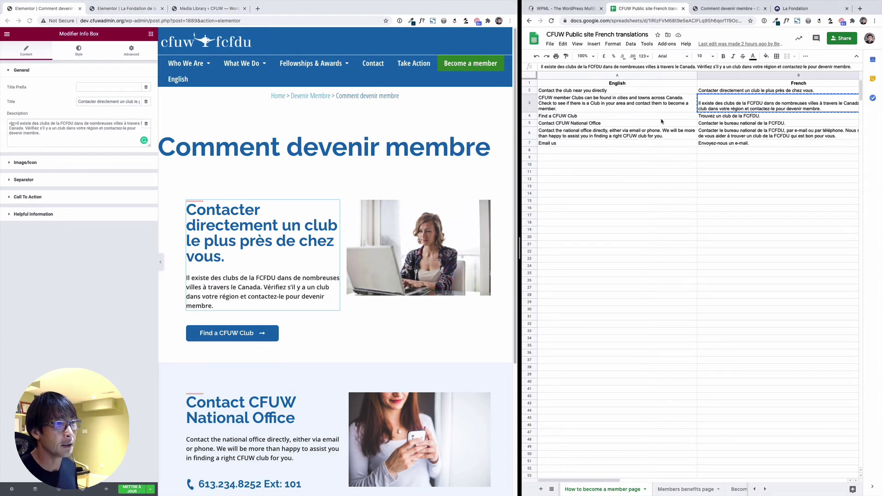
{"action": "left_click", "coordinate": [717, 118]}
{"action": "key", "text": "super+c"}
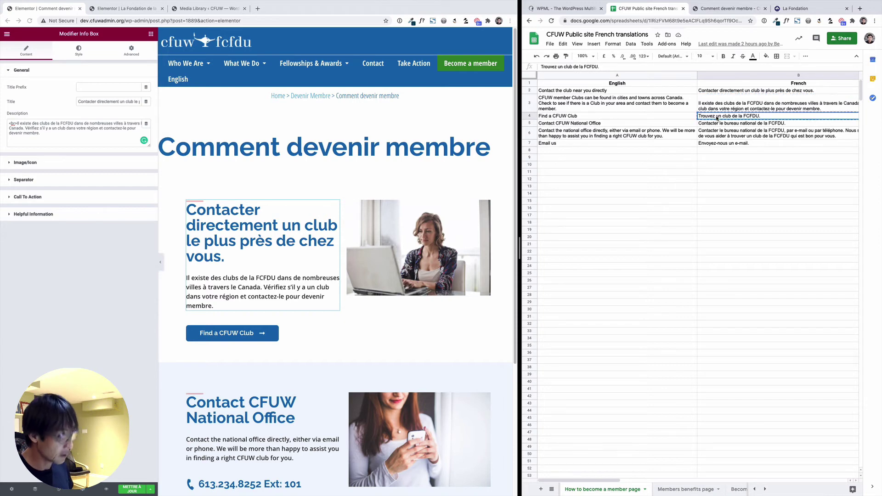
{"action": "left_click", "coordinate": [295, 334]}
{"action": "left_click", "coordinate": [295, 334]}
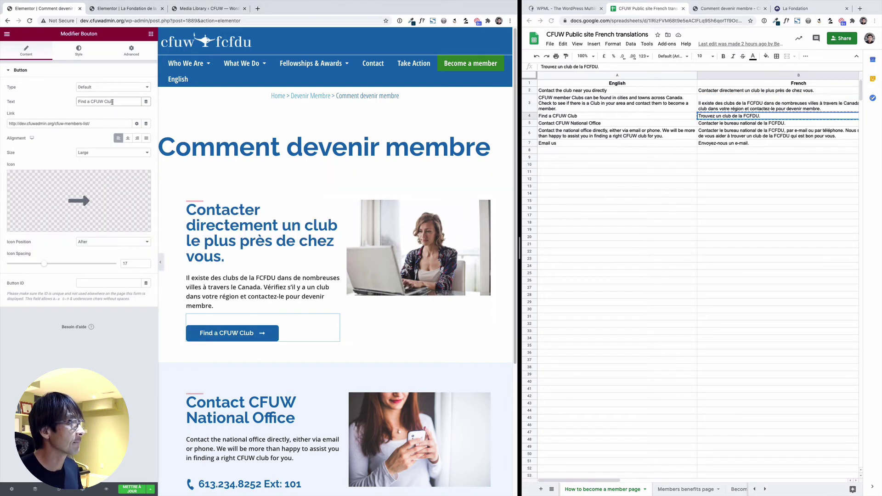
{"action": "triple_click", "coordinate": [111, 101]}
{"action": "key", "text": "super+v"}
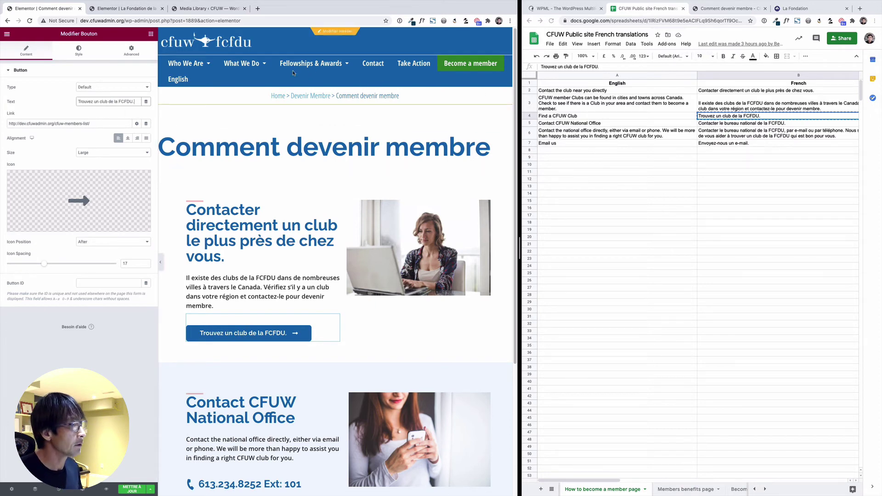
{"action": "key", "text": "BackSpace"}
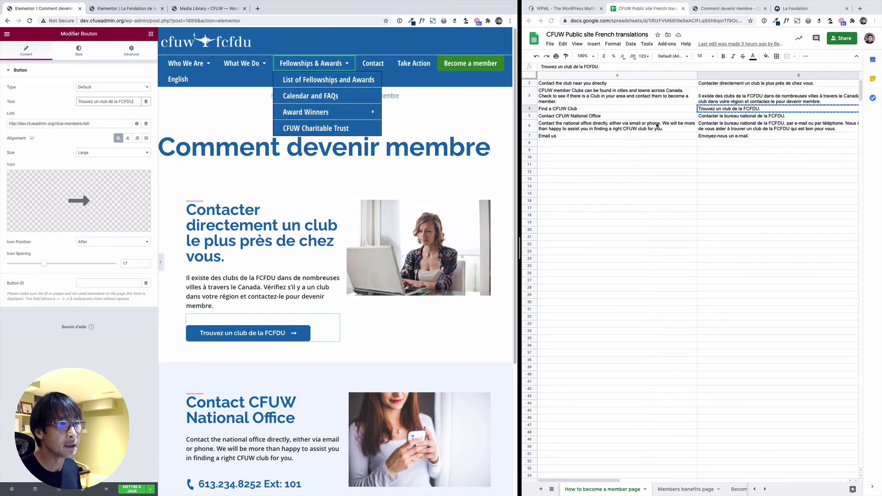
Copy the French heading "Contacter le bureau national de la FCFDU." from the translations spreadsheet.
{"action": "scroll", "coordinate": [614, 122], "scroll_direction": "down", "scroll_amount": 2}
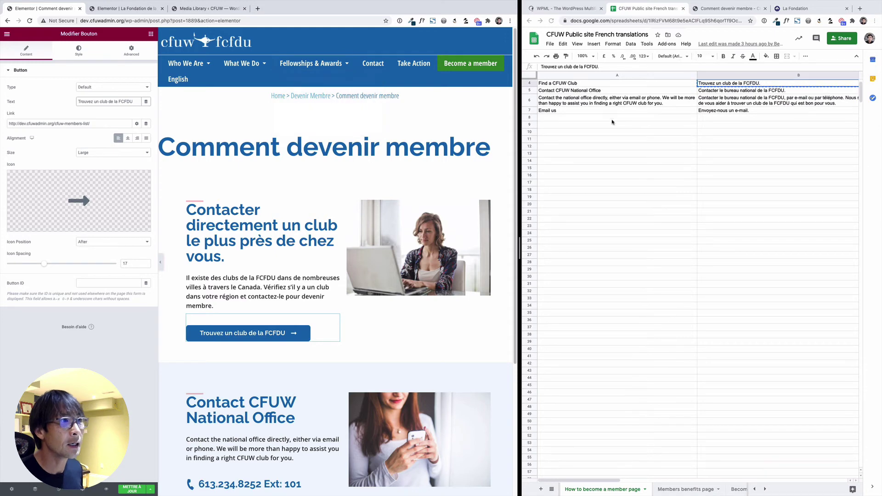
{"action": "left_click", "coordinate": [747, 93]}
{"action": "left_click", "coordinate": [738, 91]}
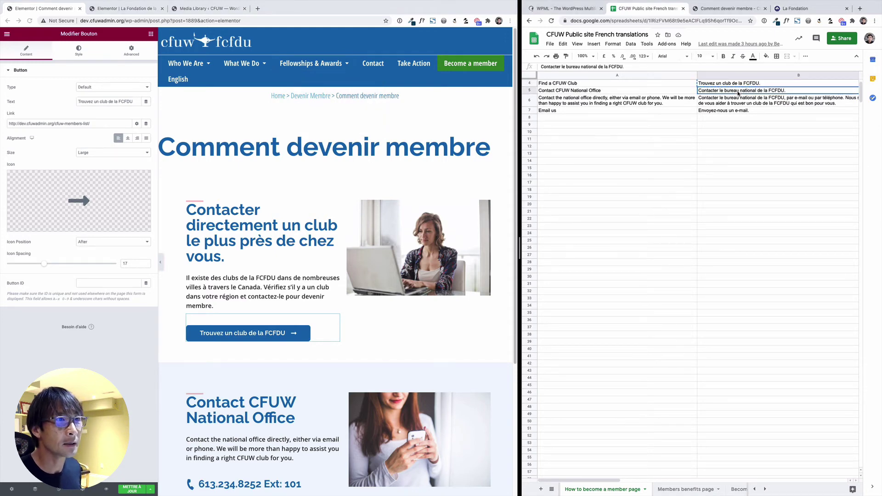
{"action": "key", "text": "super+c"}
Replace the Contact CFUW National Office description between its HTML tags with the spreadsheet's French text beginning "Contacter le bureau national de la FCFDU, par e-mail".
{"action": "scroll", "coordinate": [188, 286], "scroll_direction": "down", "scroll_amount": 1}
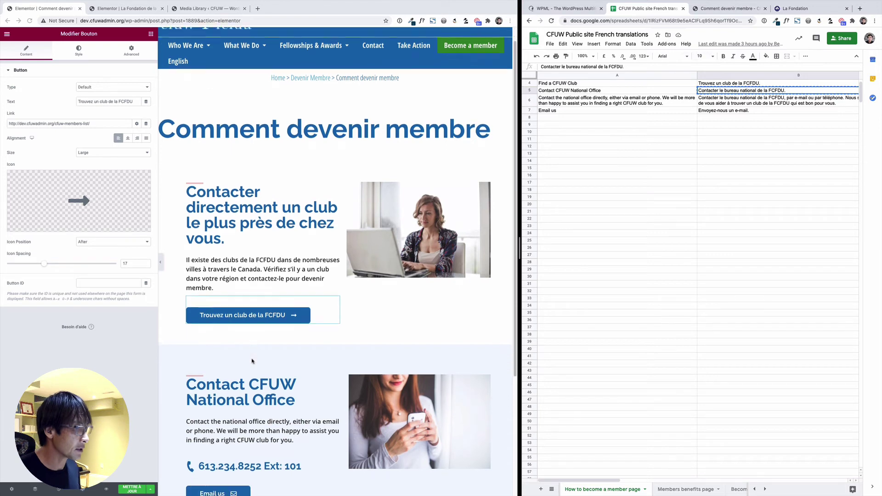
{"action": "left_click", "coordinate": [189, 374]}
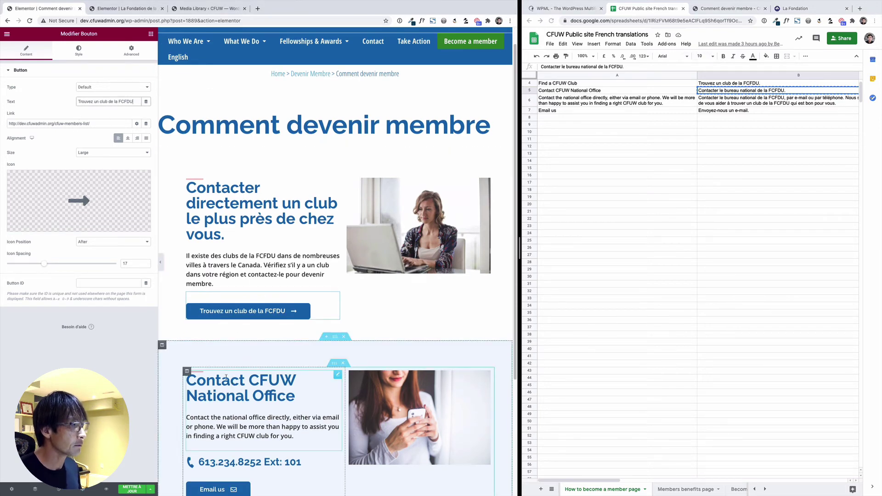
{"action": "left_click", "coordinate": [271, 395]}
{"action": "left_click", "coordinate": [25, 123]}
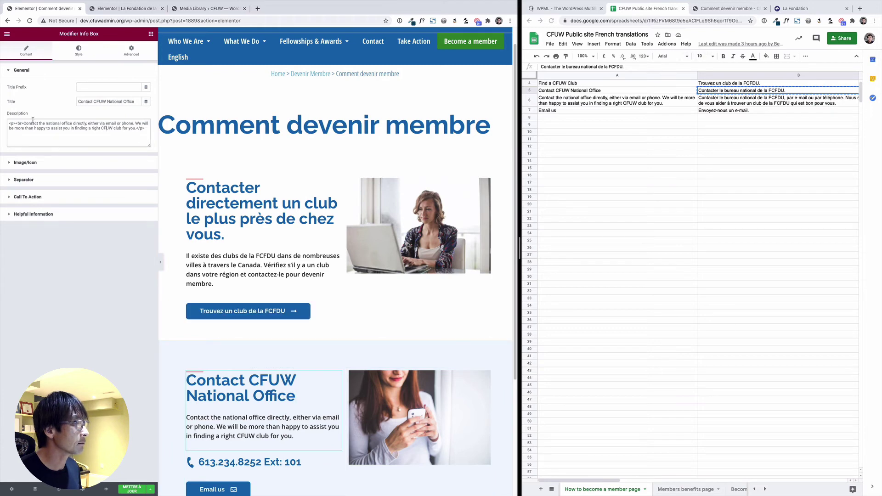
{"action": "left_click_drag", "start_coordinate": [24, 123], "coordinate": [135, 129]}
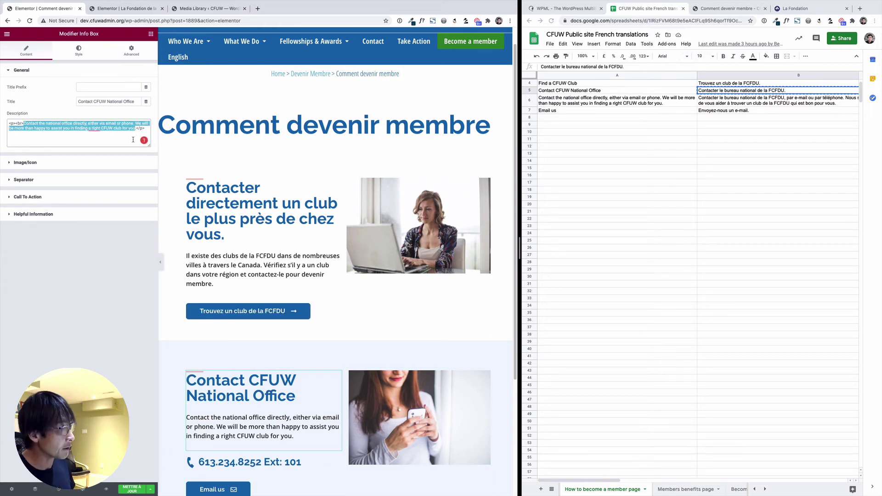
{"action": "left_click", "coordinate": [105, 136]}
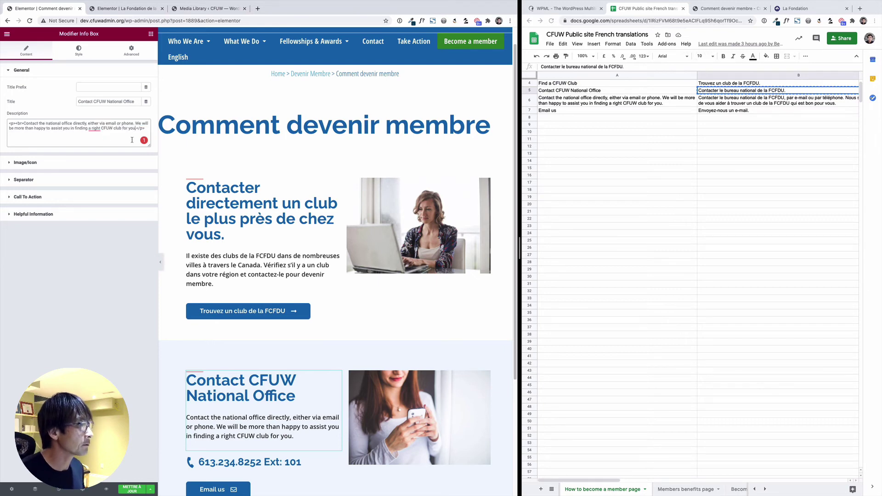
{"action": "left_click_drag", "start_coordinate": [135, 129], "coordinate": [24, 123]}
{"action": "left_click", "coordinate": [23, 123]}
{"action": "left_click", "coordinate": [712, 98]}
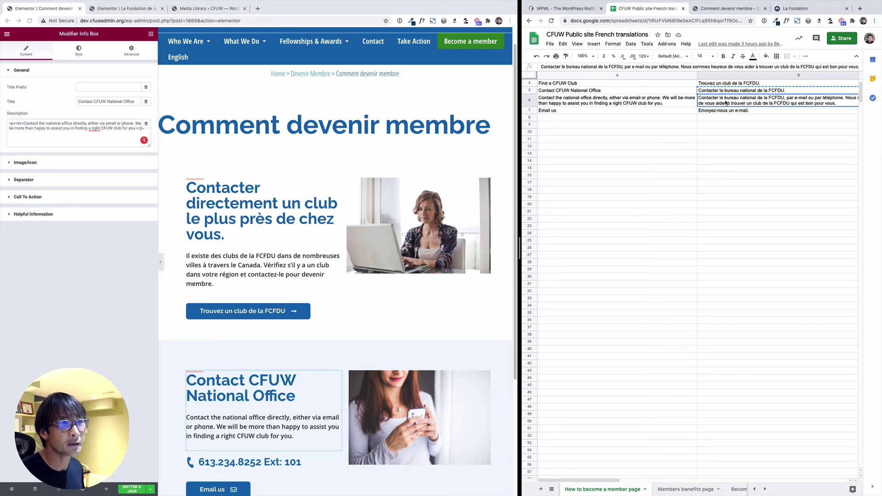
{"action": "key", "text": "ctrl+c"}
{"action": "left_click_drag", "start_coordinate": [24, 123], "coordinate": [135, 130]}
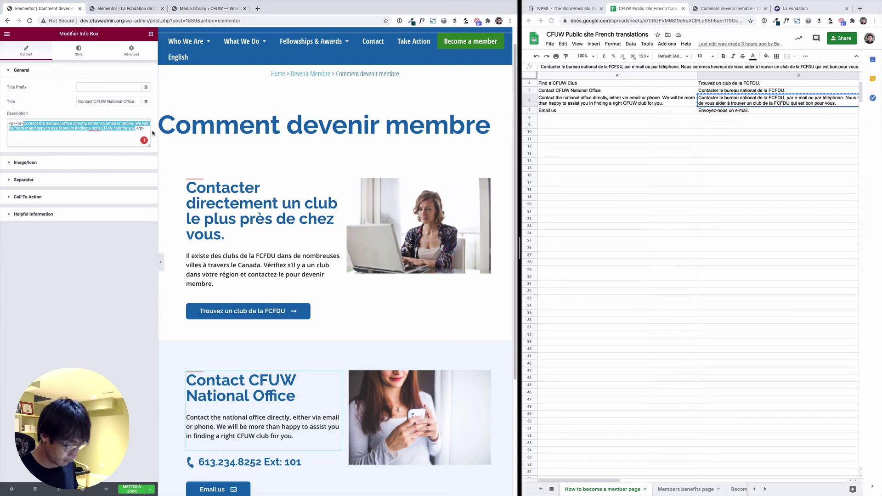
{"action": "key", "text": "ctrl+v"}
Replace the Email us button's text with the spreadsheet's French translation, without its final period: "Envoyez-nous un e-mail".
{"action": "left_click", "coordinate": [733, 112]}
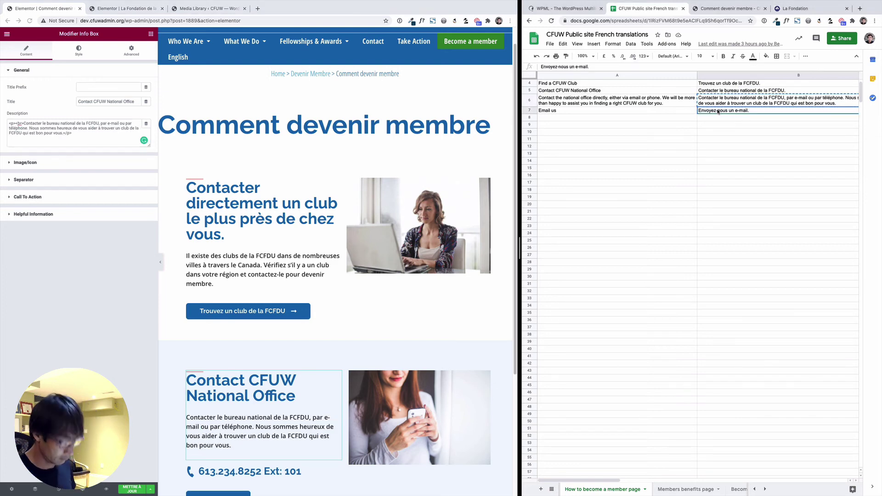
{"action": "key", "text": "ctrl+c"}
{"action": "scroll", "coordinate": [335, 276], "scroll_direction": "down", "scroll_amount": 3}
{"action": "left_click", "coordinate": [216, 419]}
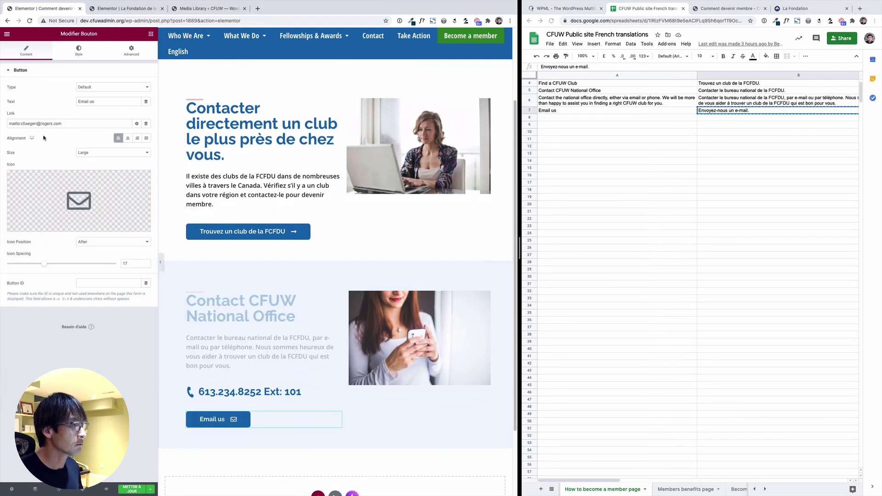
{"action": "left_click_drag", "start_coordinate": [94, 102], "coordinate": [72, 103]}
{"action": "key", "text": "ctrl+v"}
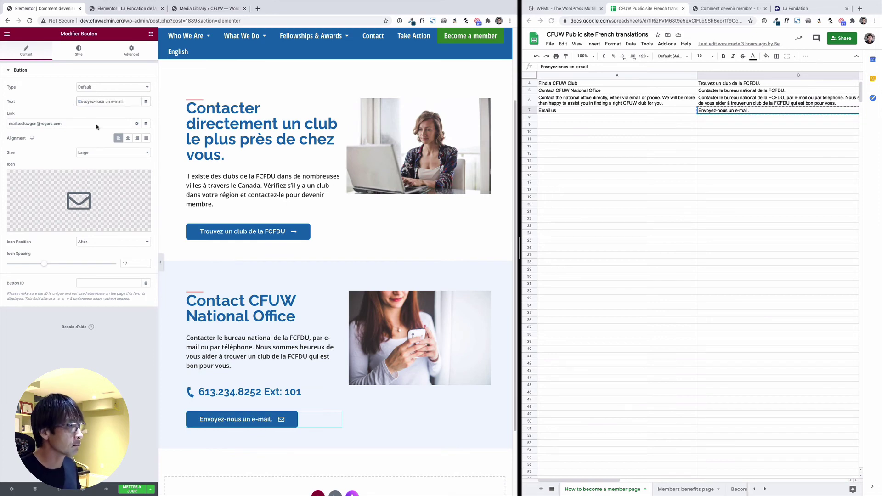
{"action": "key", "text": "BackSpace"}
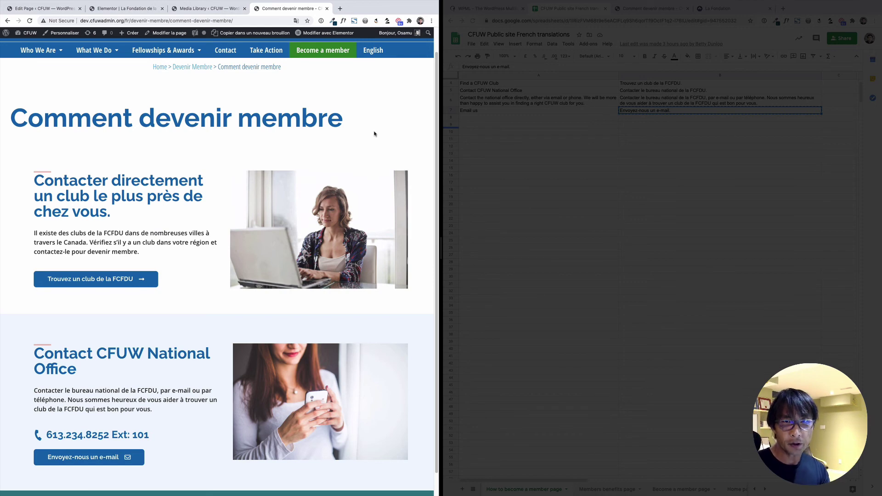
Switch to the English version of the How to become a member page and open it for editing in Elementor.
{"action": "left_click", "coordinate": [374, 50]}
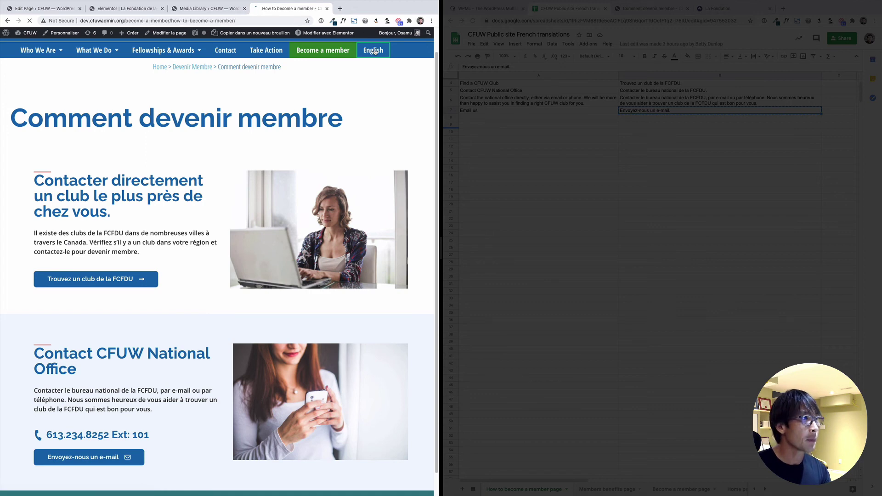
{"action": "scroll", "coordinate": [389, 122], "scroll_direction": "down", "scroll_amount": 1}
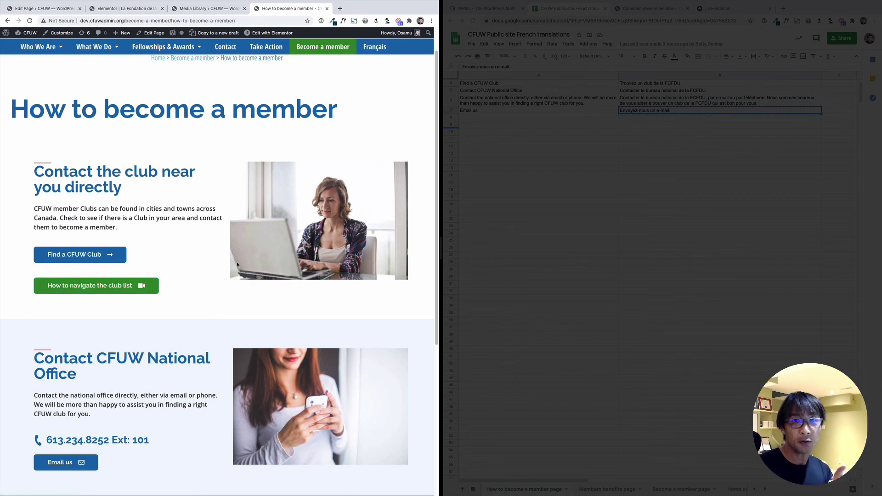
{"action": "mouse_move", "coordinate": [272, 35]}
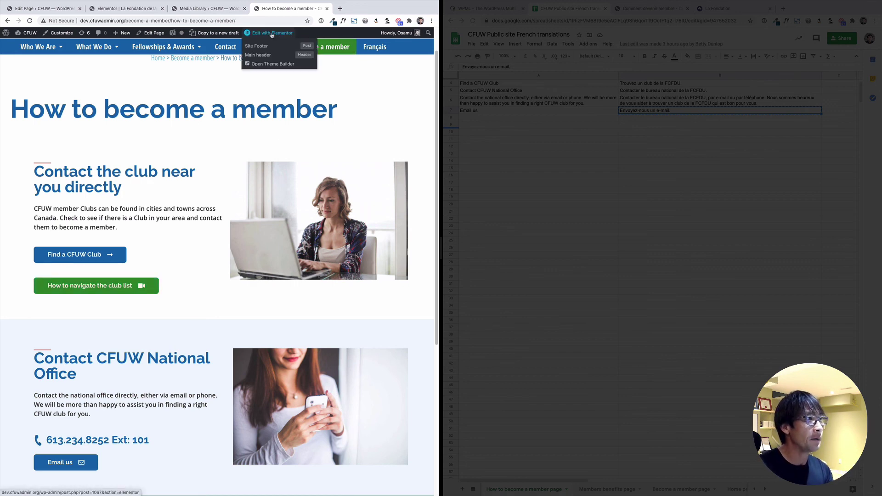
{"action": "left_click", "coordinate": [271, 35]}
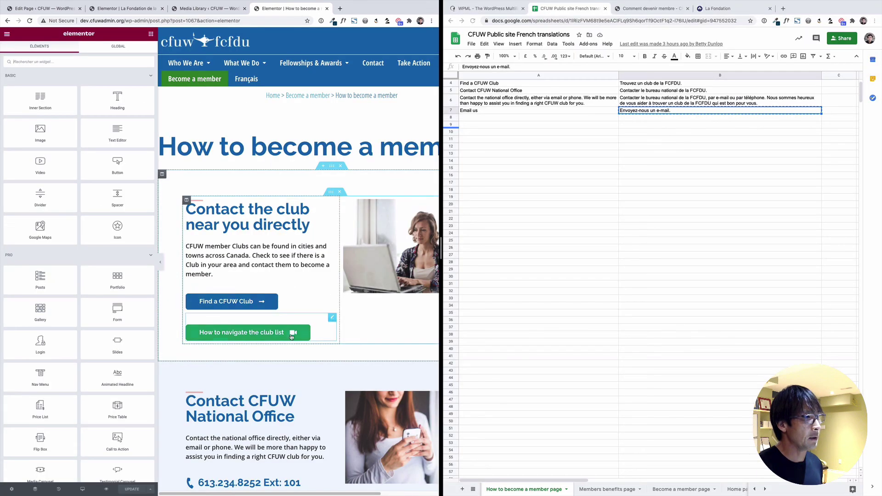
Delete the green "How to navigate the club list" button from the English page and update the page.
{"action": "left_click", "coordinate": [266, 335]}
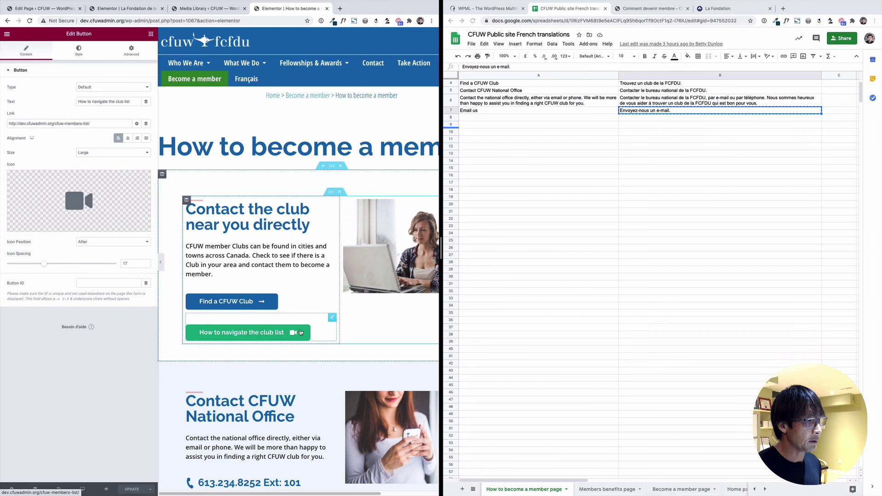
{"action": "right_click", "coordinate": [333, 320]}
{"action": "left_click", "coordinate": [353, 419]}
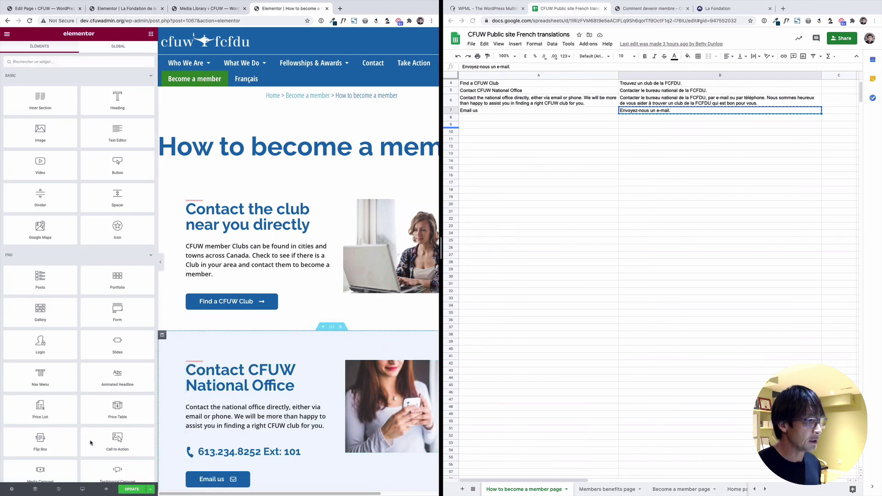
{"action": "left_click", "coordinate": [129, 490]}
Return to the Elementor editor of the French La Fondation page on the CFUW Charitable Trust.
{"action": "left_click", "coordinate": [141, 10]}
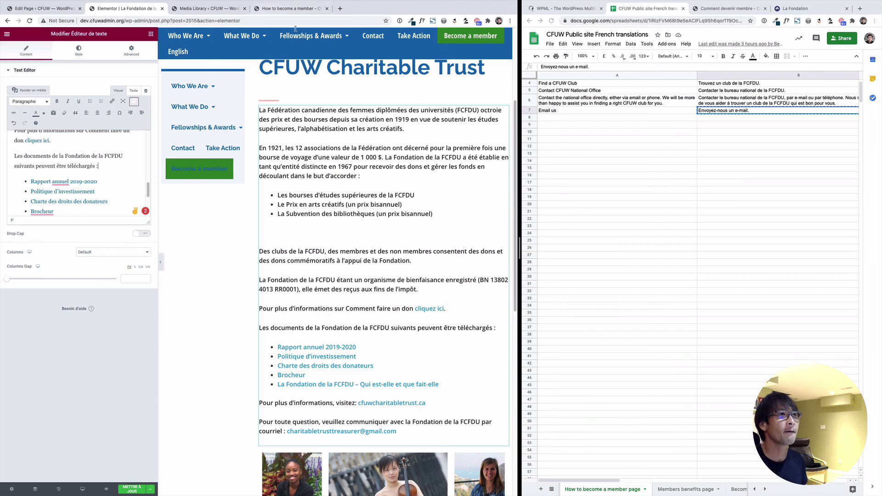
{"action": "mouse_move", "coordinate": [164, 3]}
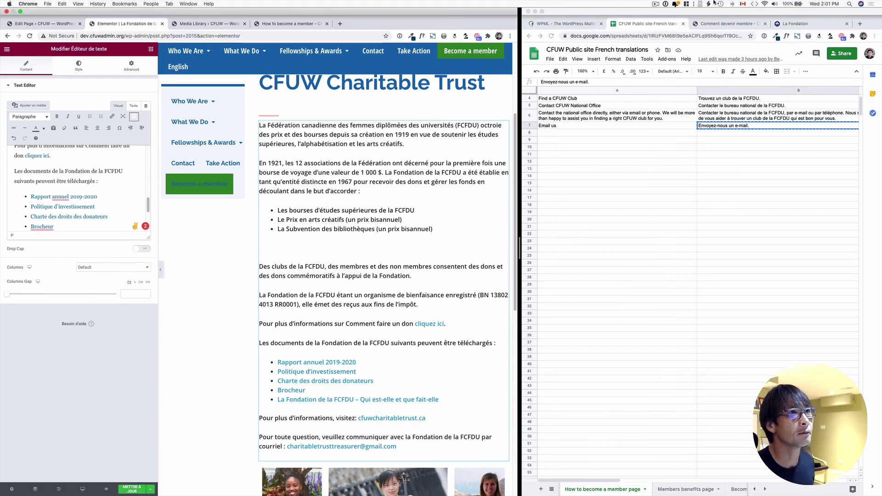